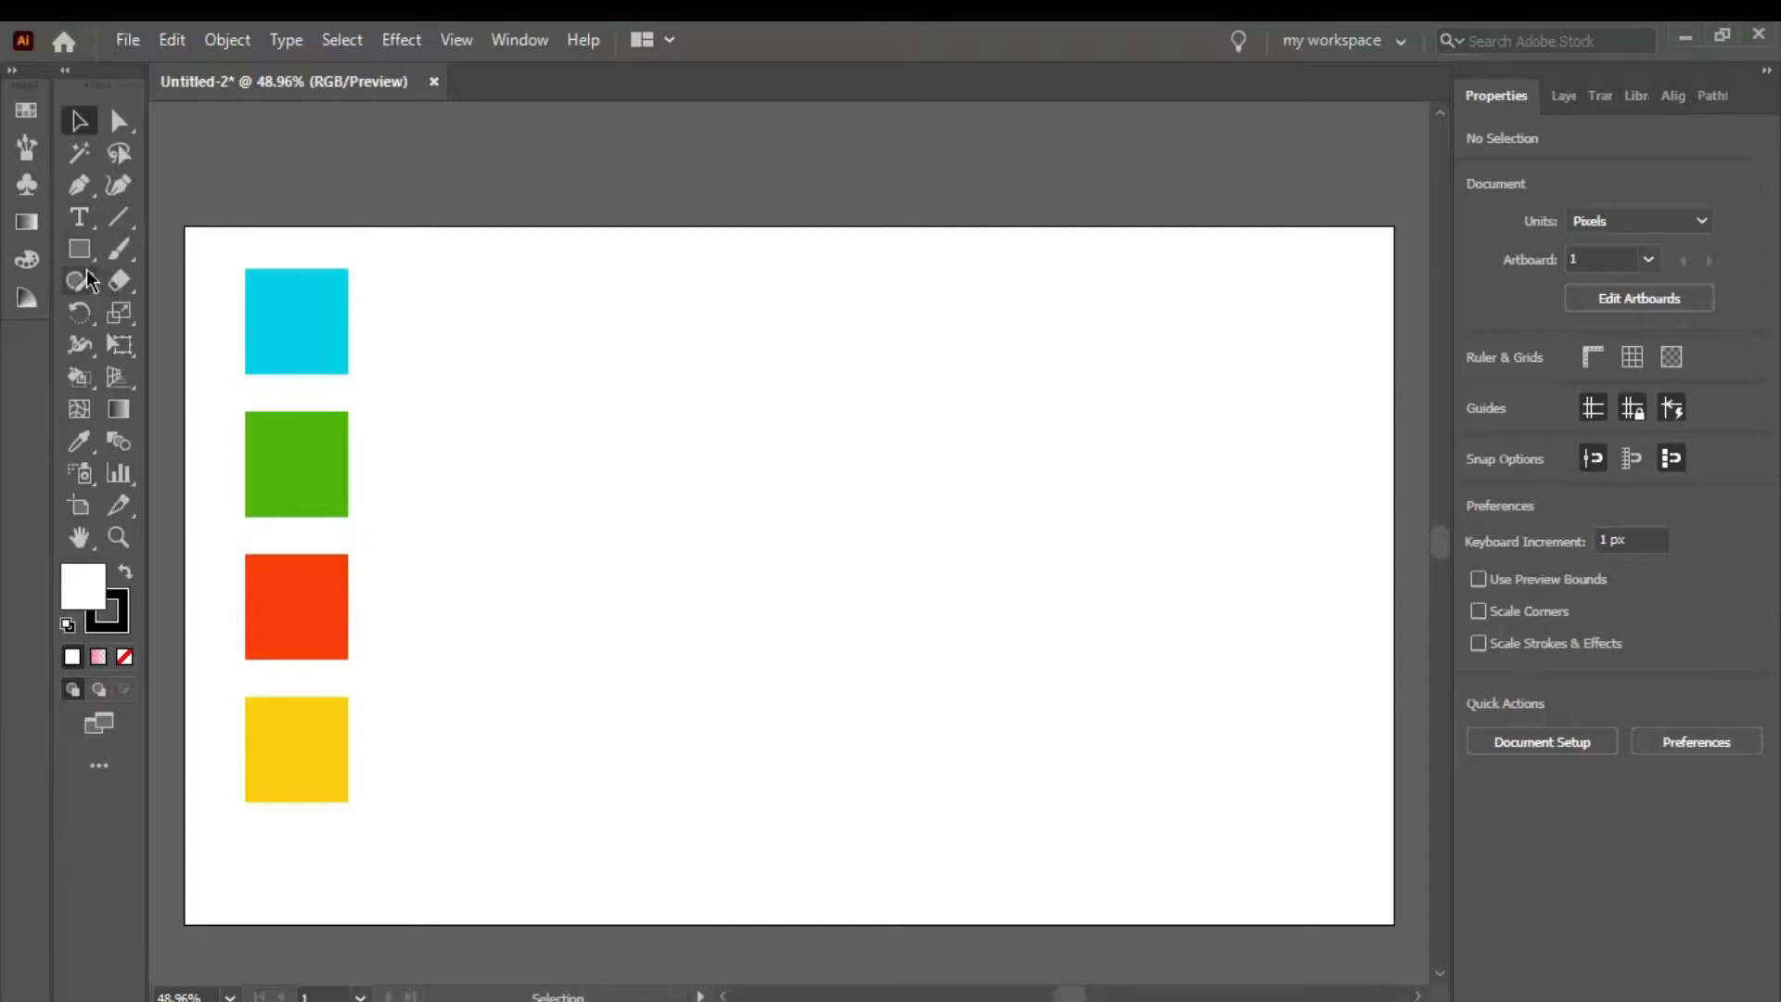
- Draw an upright triangle about 561 px wide and 486 px high on the artboard
left_click(224, 351)
left_click_drag(899, 585, 955, 854)
key("Down")
key("Down")
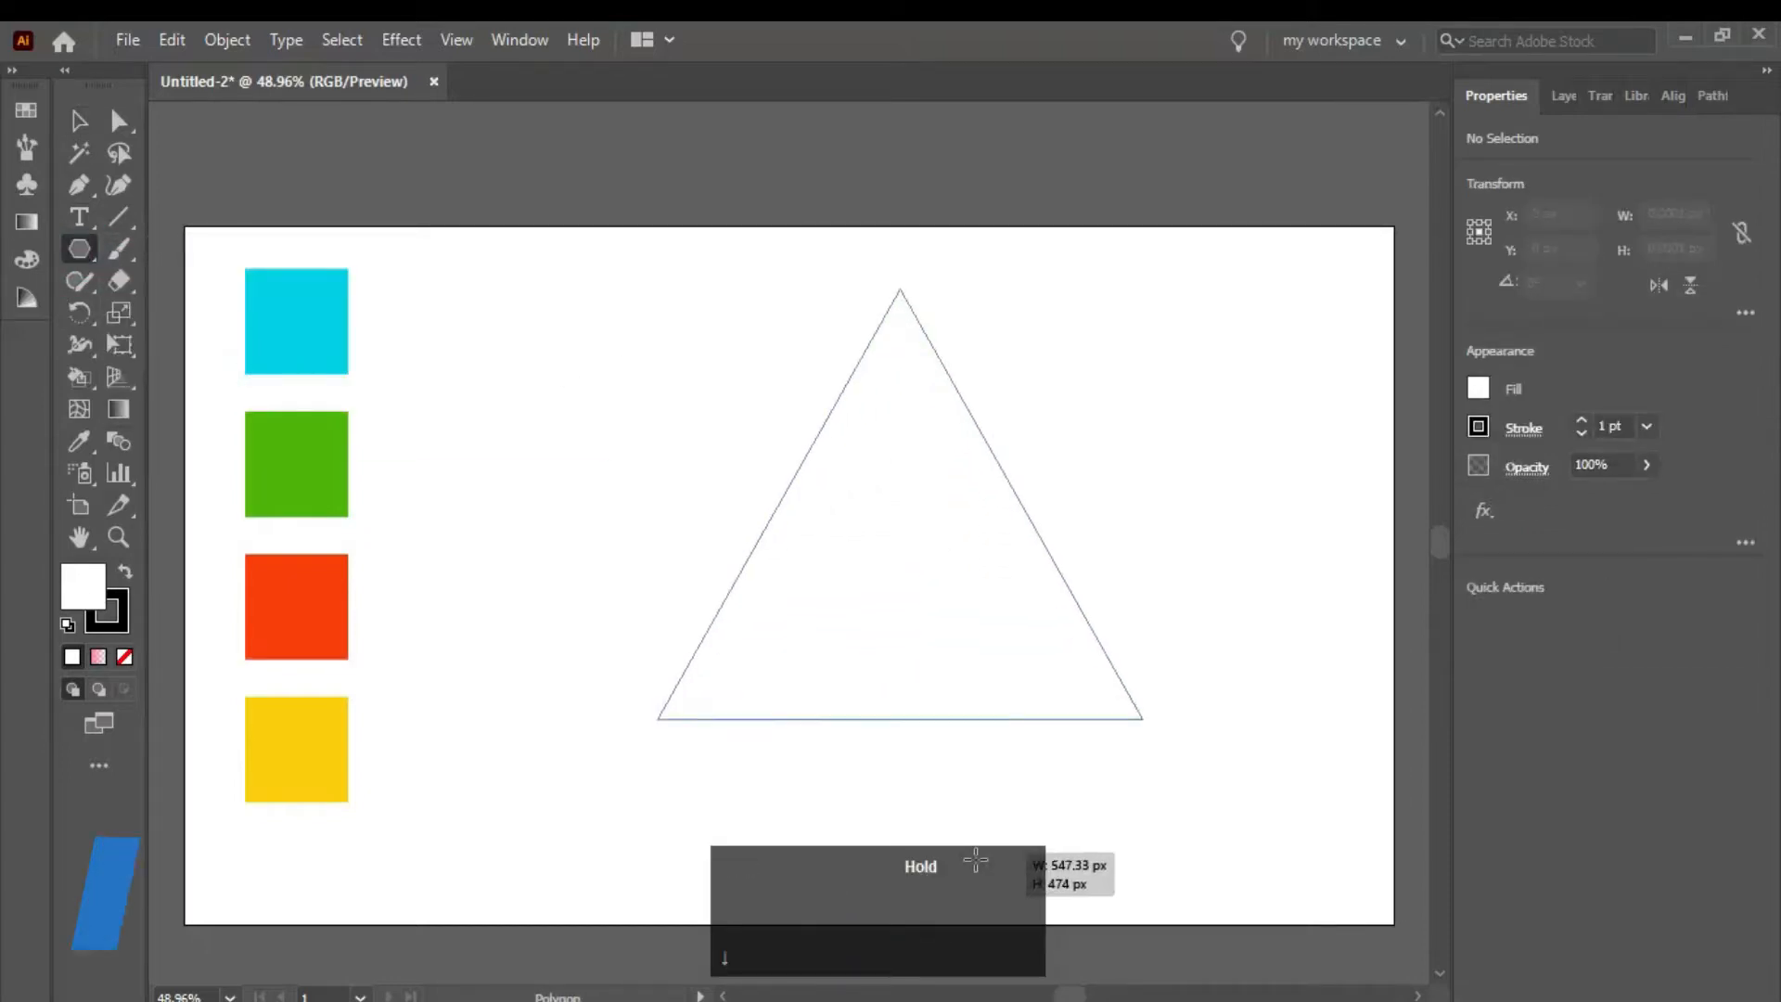
- Rotate the triangle by -90° and move it beside the colour squares
left_click(1568, 281)
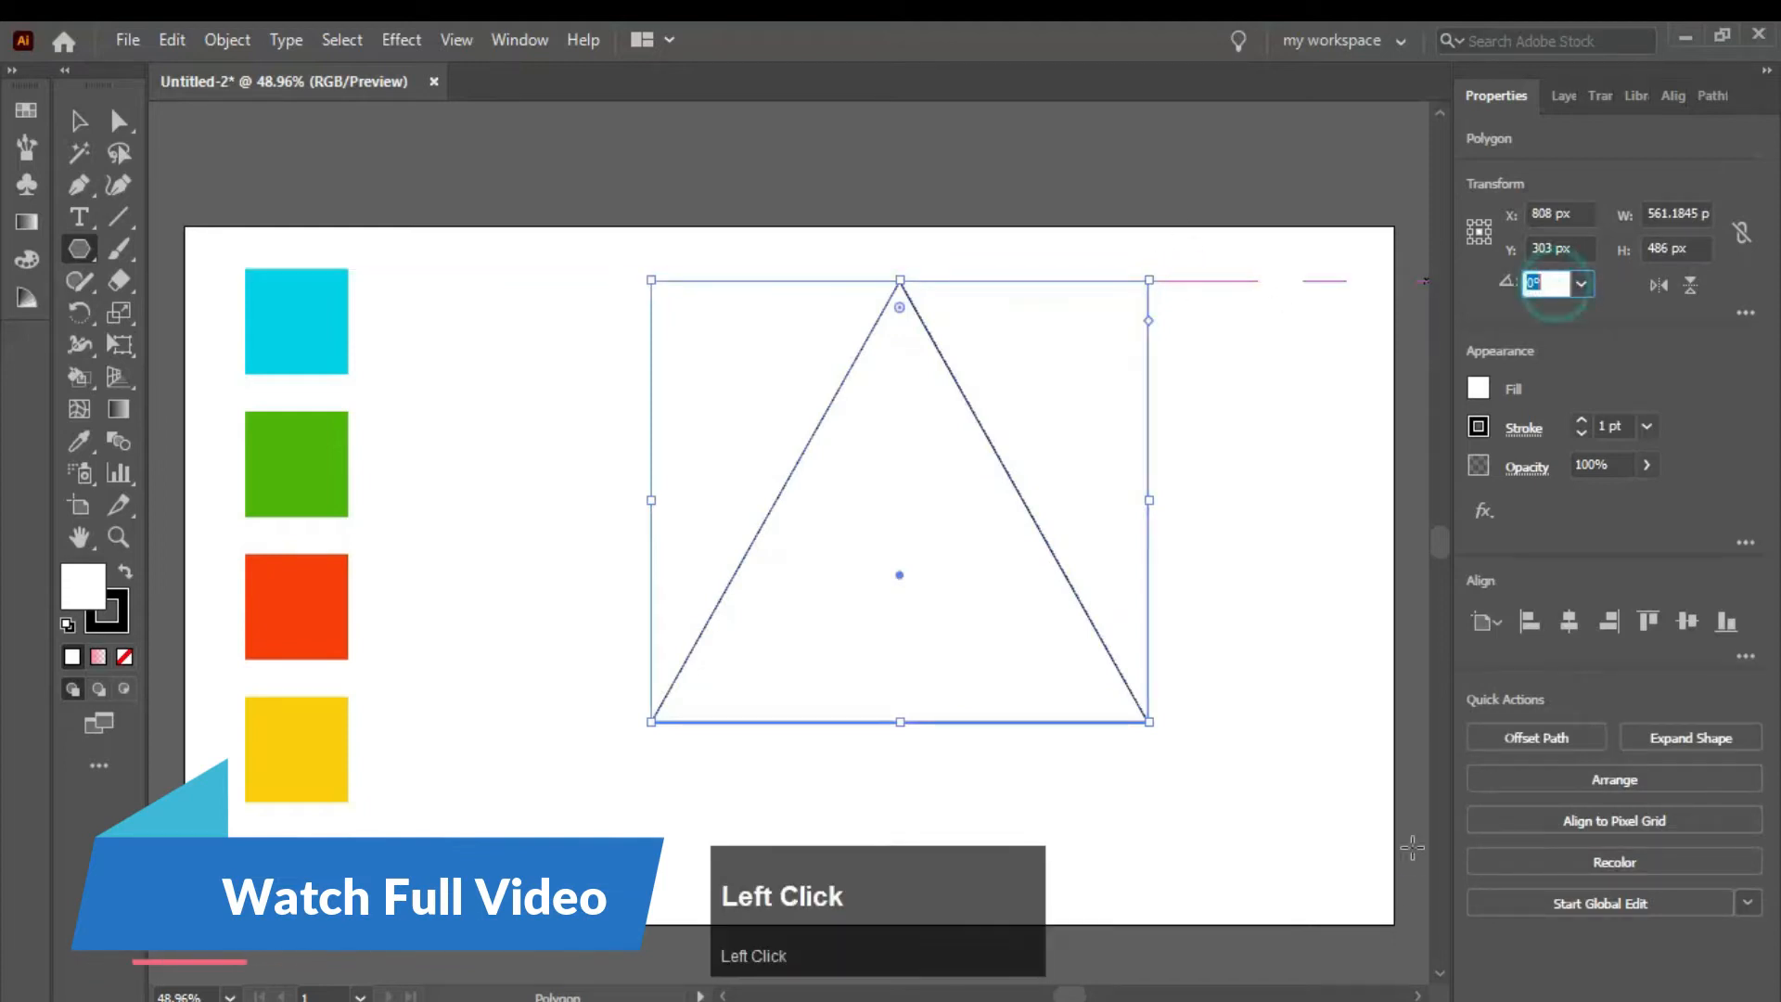
type("-90")
key("Return")
key("v")
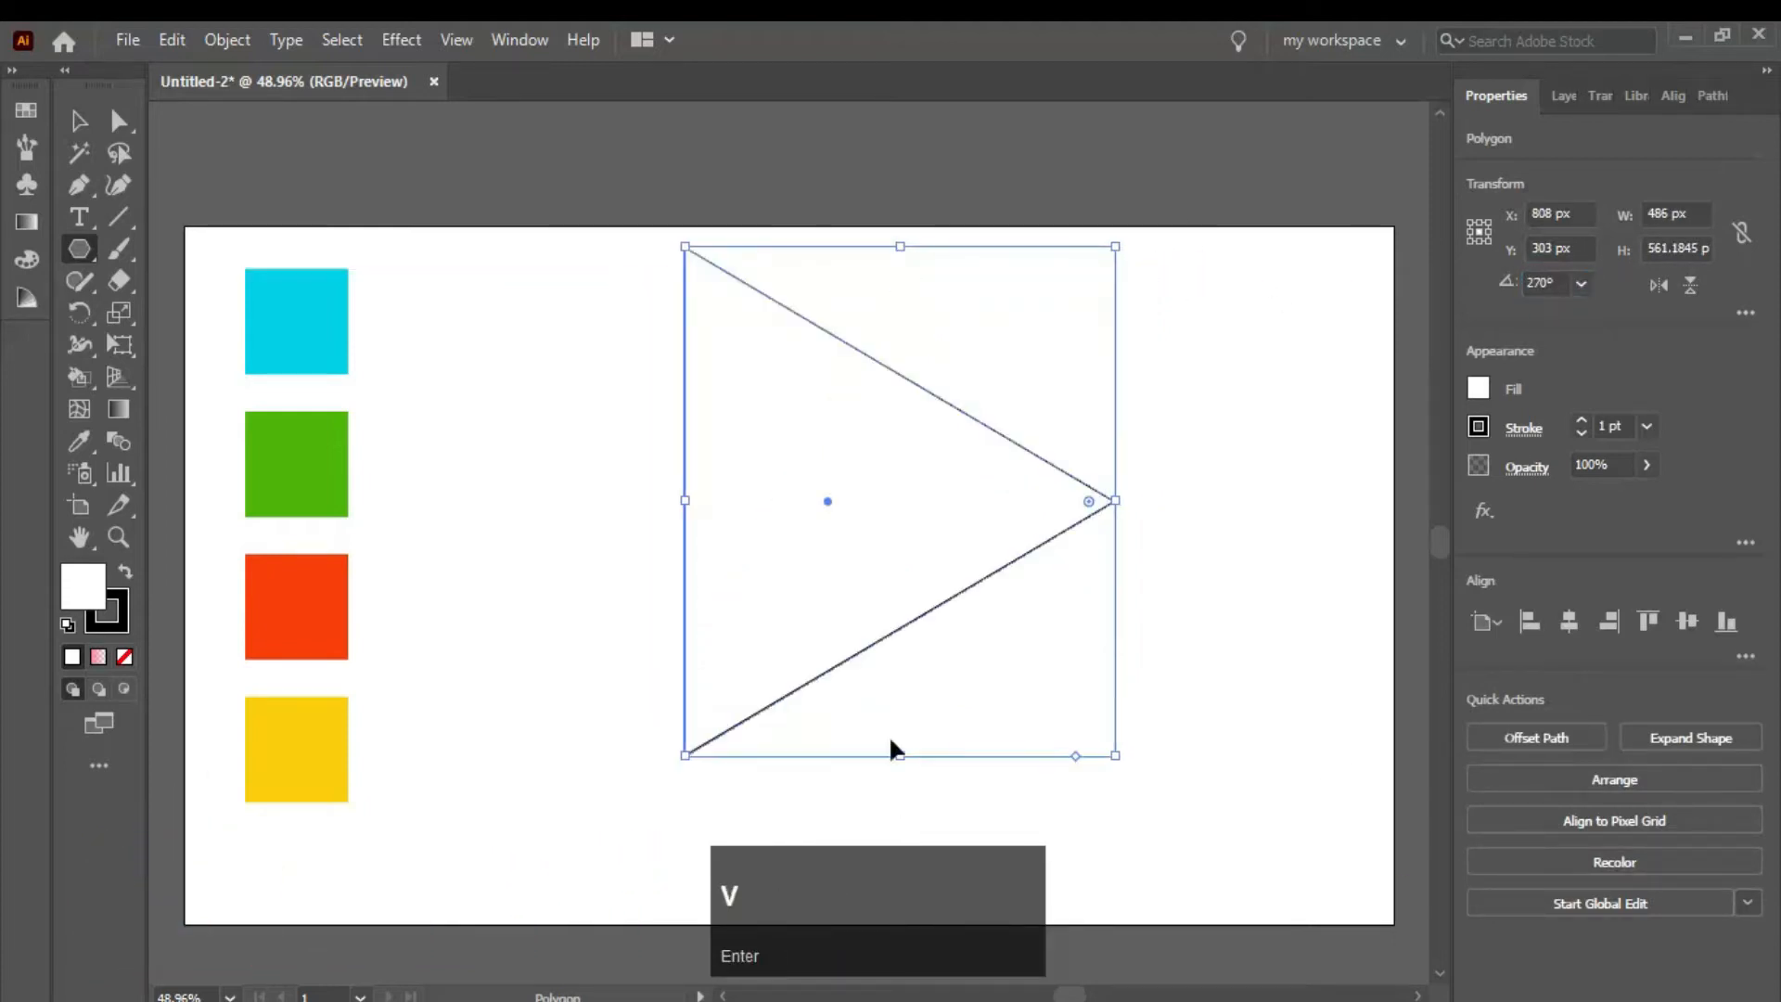
left_click_drag(815, 497, 1097, 543)
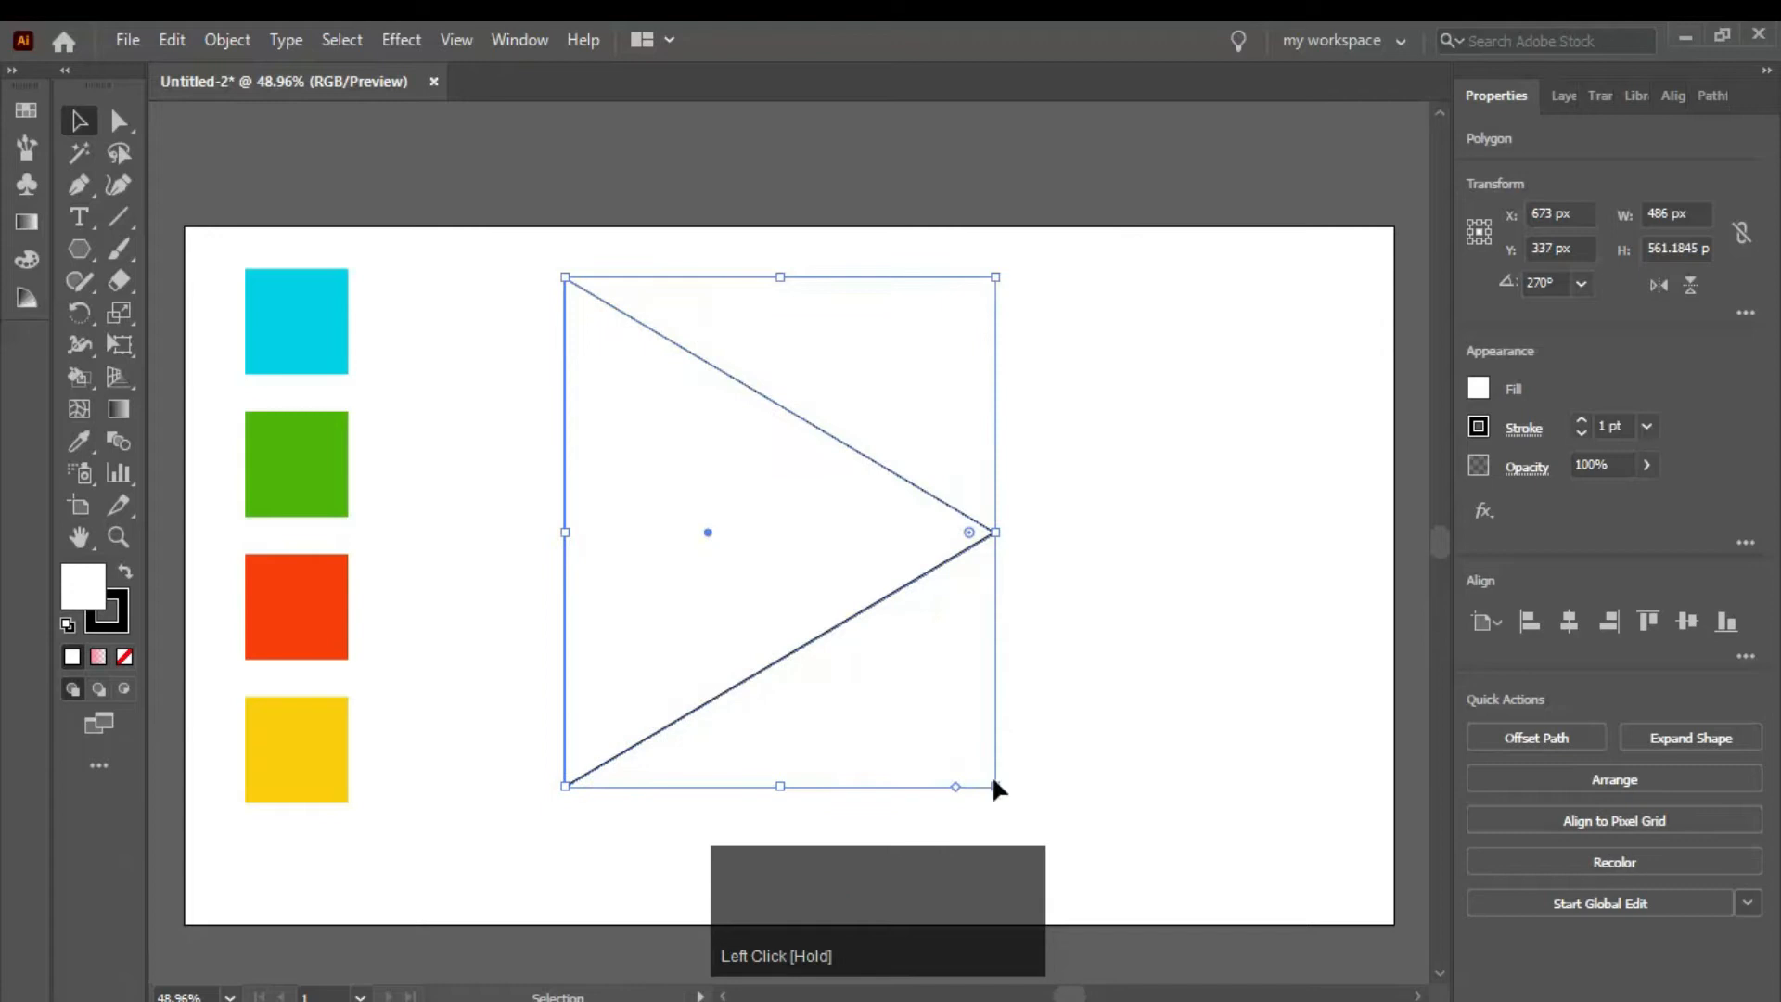
- Enlarge the triangle proportionally and round all its corners slightly
left_click_drag(995, 787, 1076, 882)
left_click(831, 604)
left_click_drag(1046, 577, 1040, 589)
left_click(1262, 501)
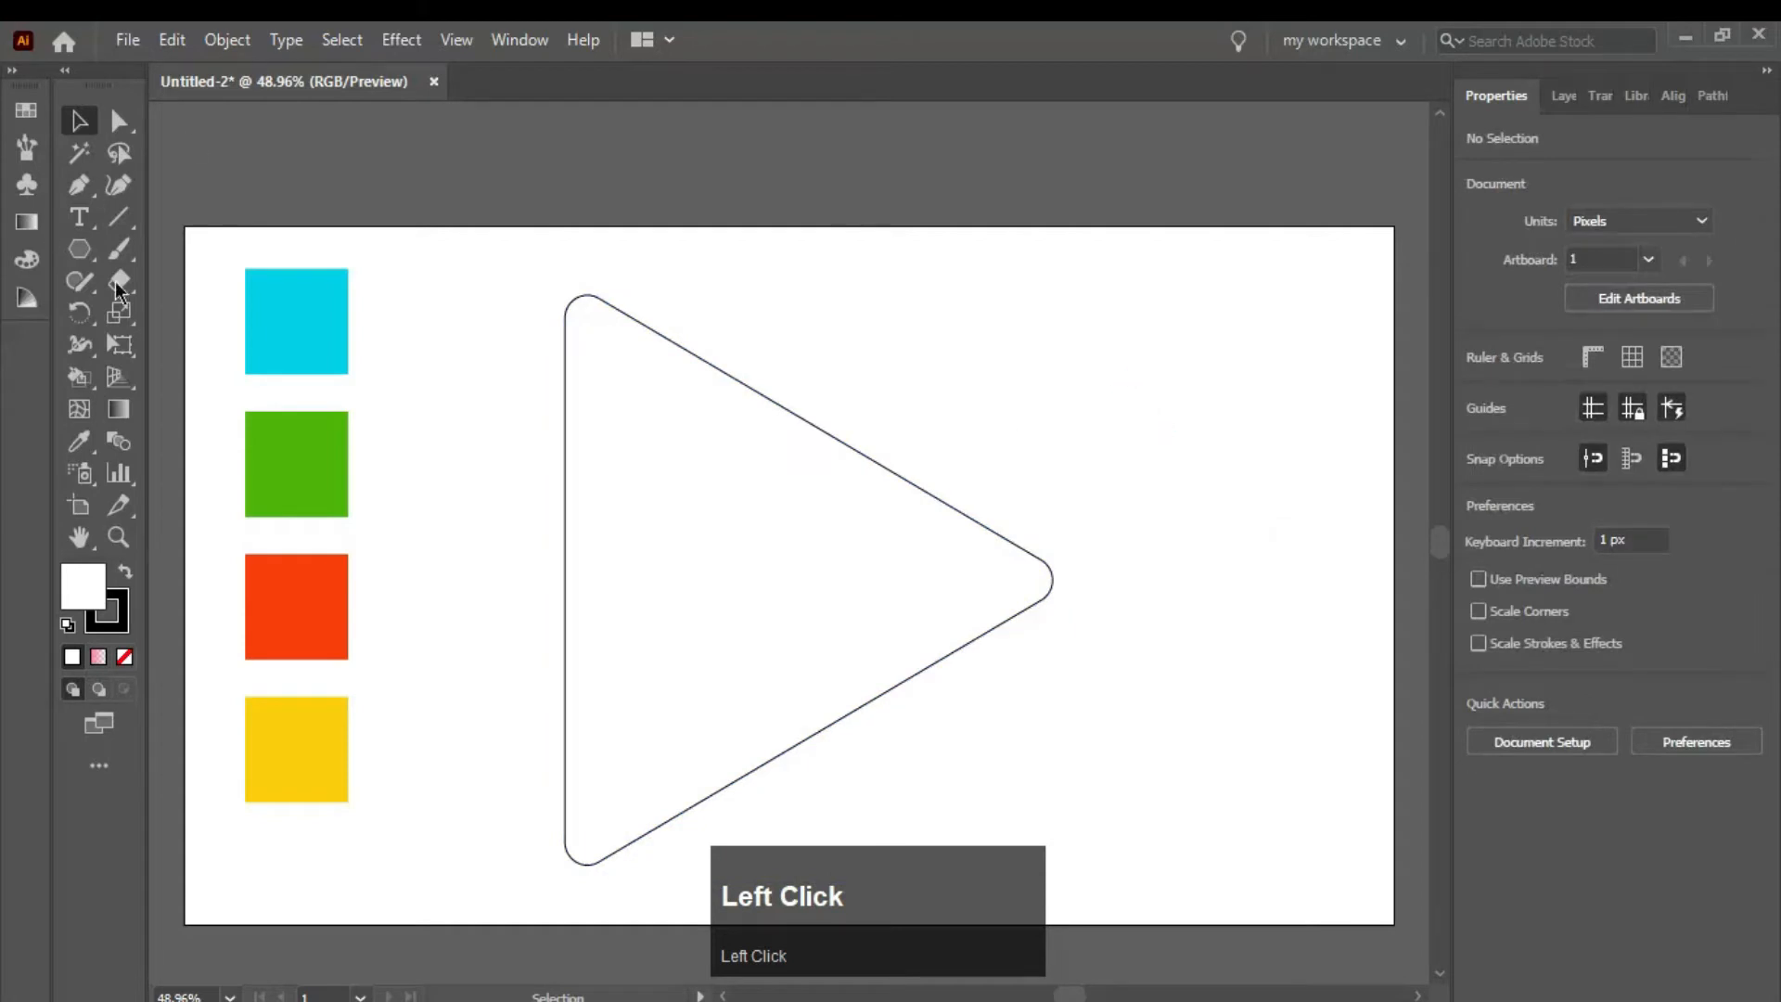
- Draw a second triangle about 533 px wide and 462 px high and rotate it by -90°
left_click(79, 248)
mouse_move(1104, 422)
left_mouse_down()
mouse_move(1145, 465)
mouse_move(1238, 666)
left_mouse_up()
left_click(1547, 281)
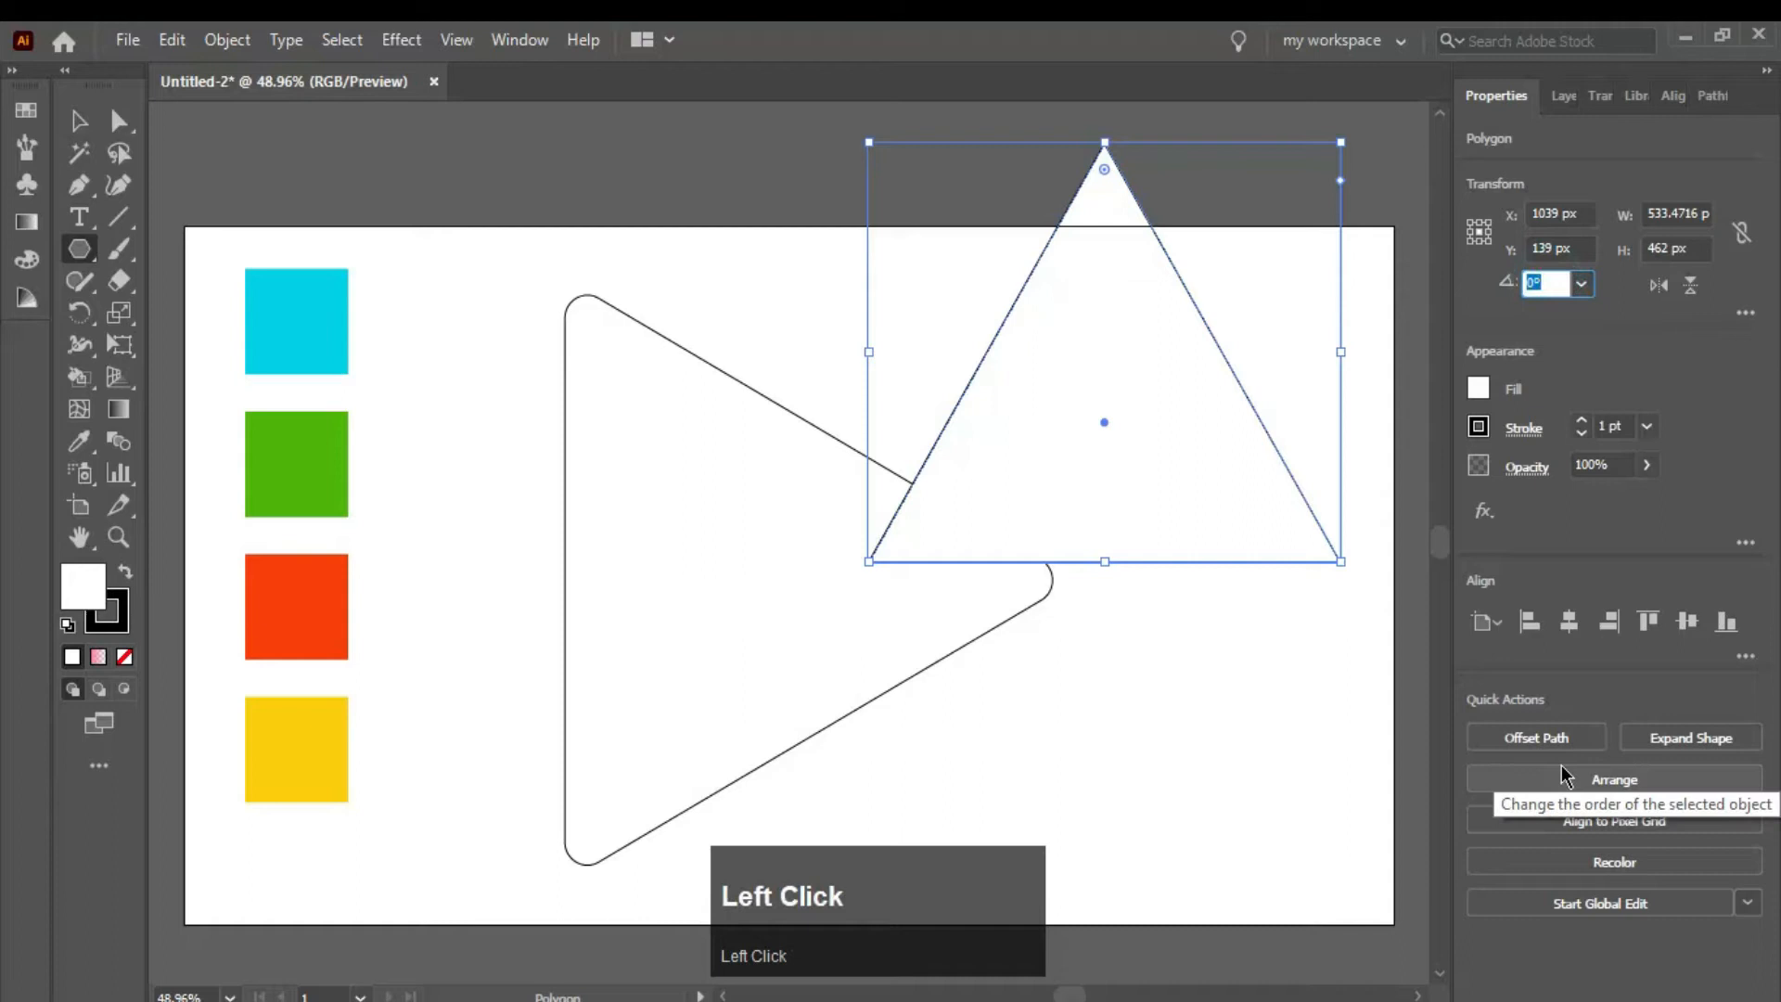
type("-90")
key("Return")
- Place the second triangle inside the rounded one against its vertical edge and stretch it to about 593 px high
left_click_drag(1042, 355, 705, 545)
left_click_drag(566, 788, 568, 841)
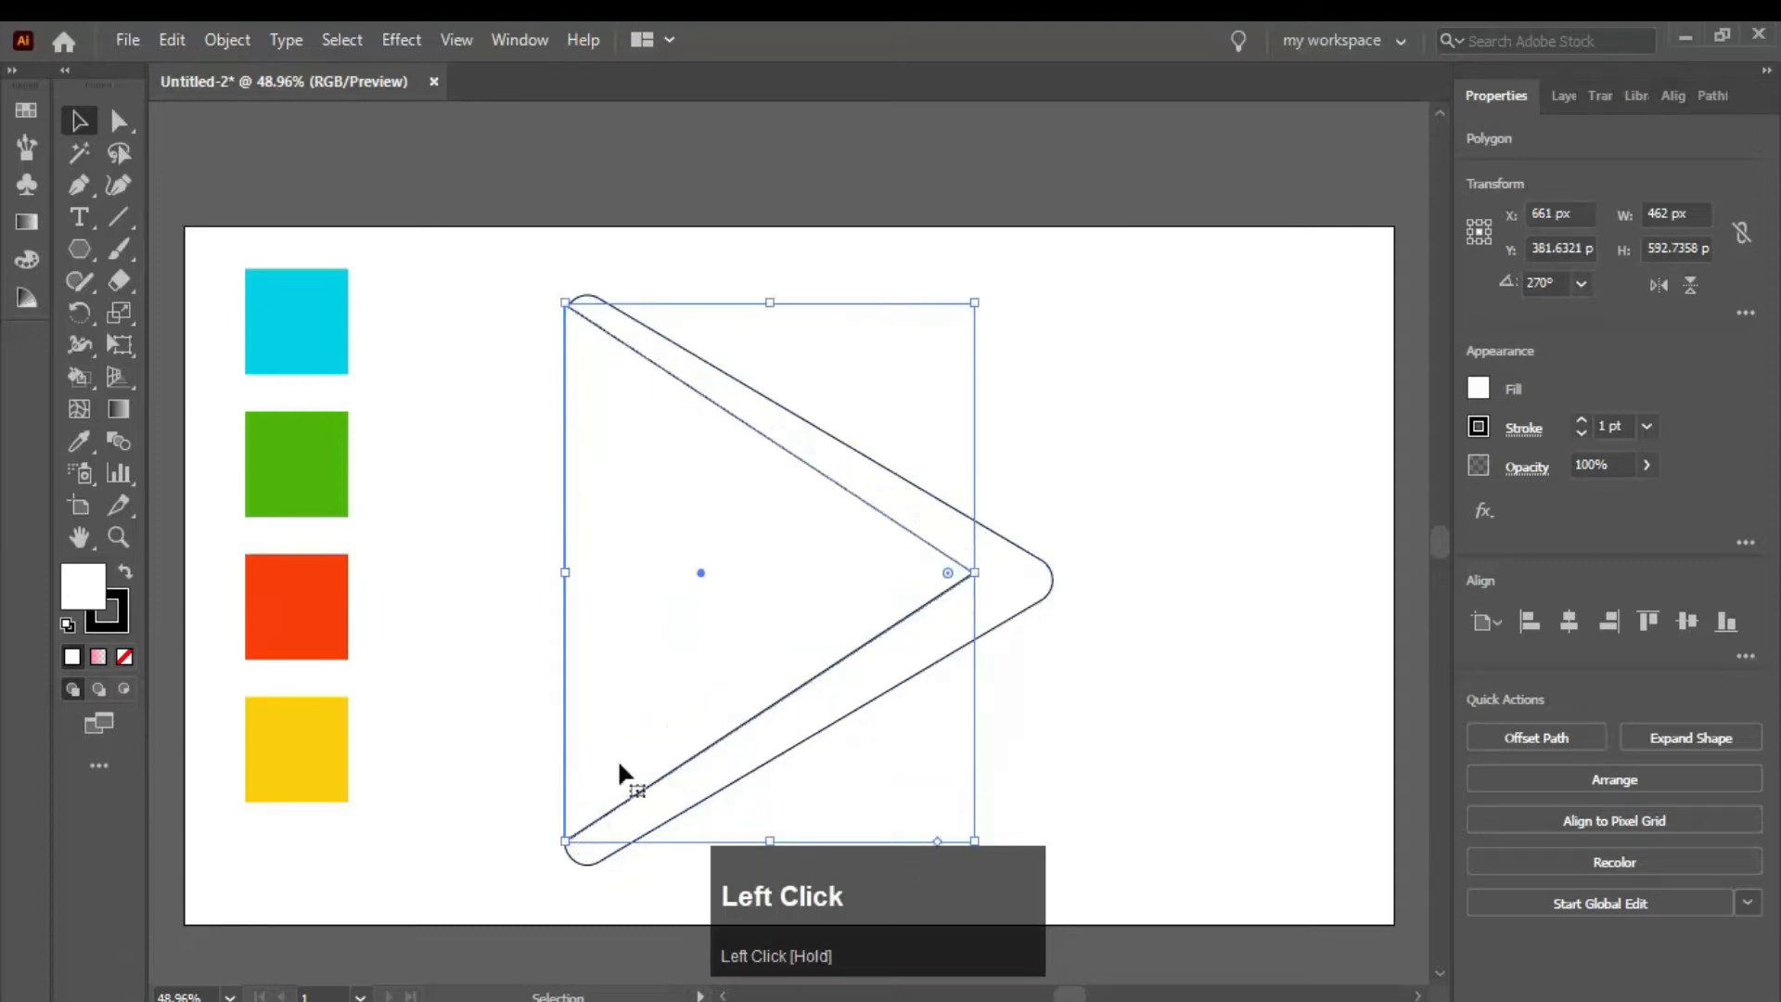
mouse_move(566, 302)
left_mouse_down()
mouse_move(568, 288)
mouse_move(565, 302)
left_mouse_up()
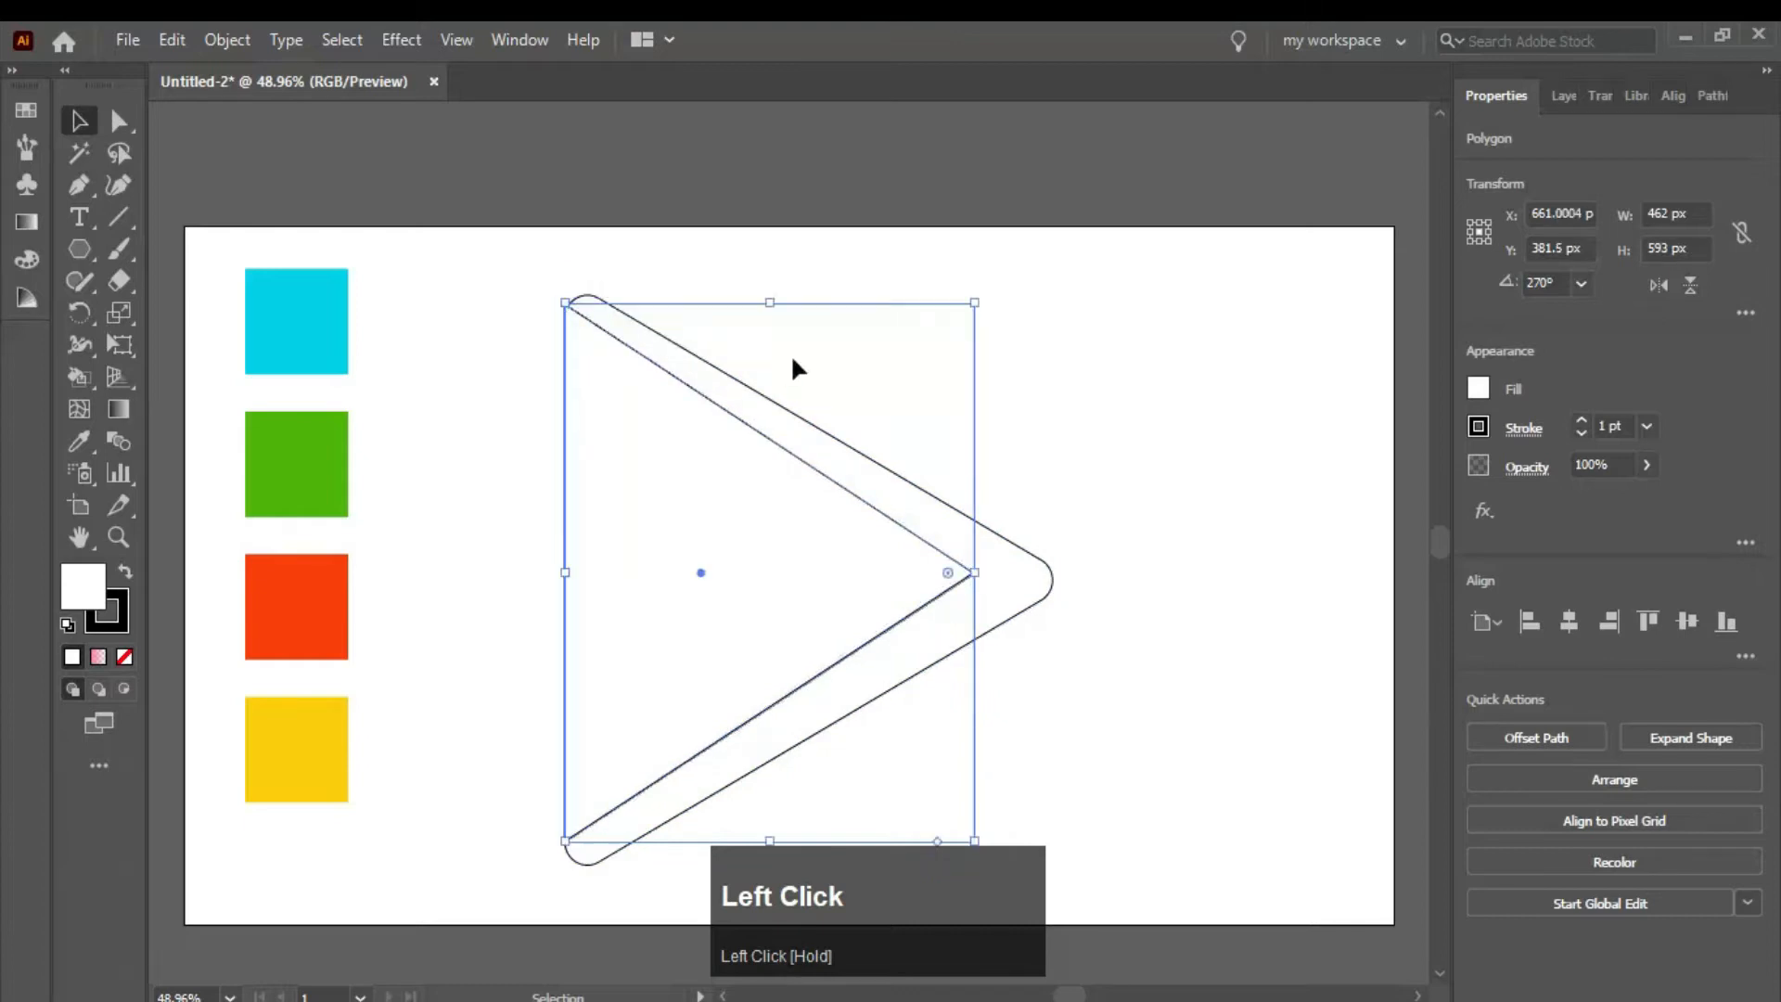
left_click(682, 454)
left_click_drag(563, 301, 565, 303)
left_click_drag(589, 613, 588, 612)
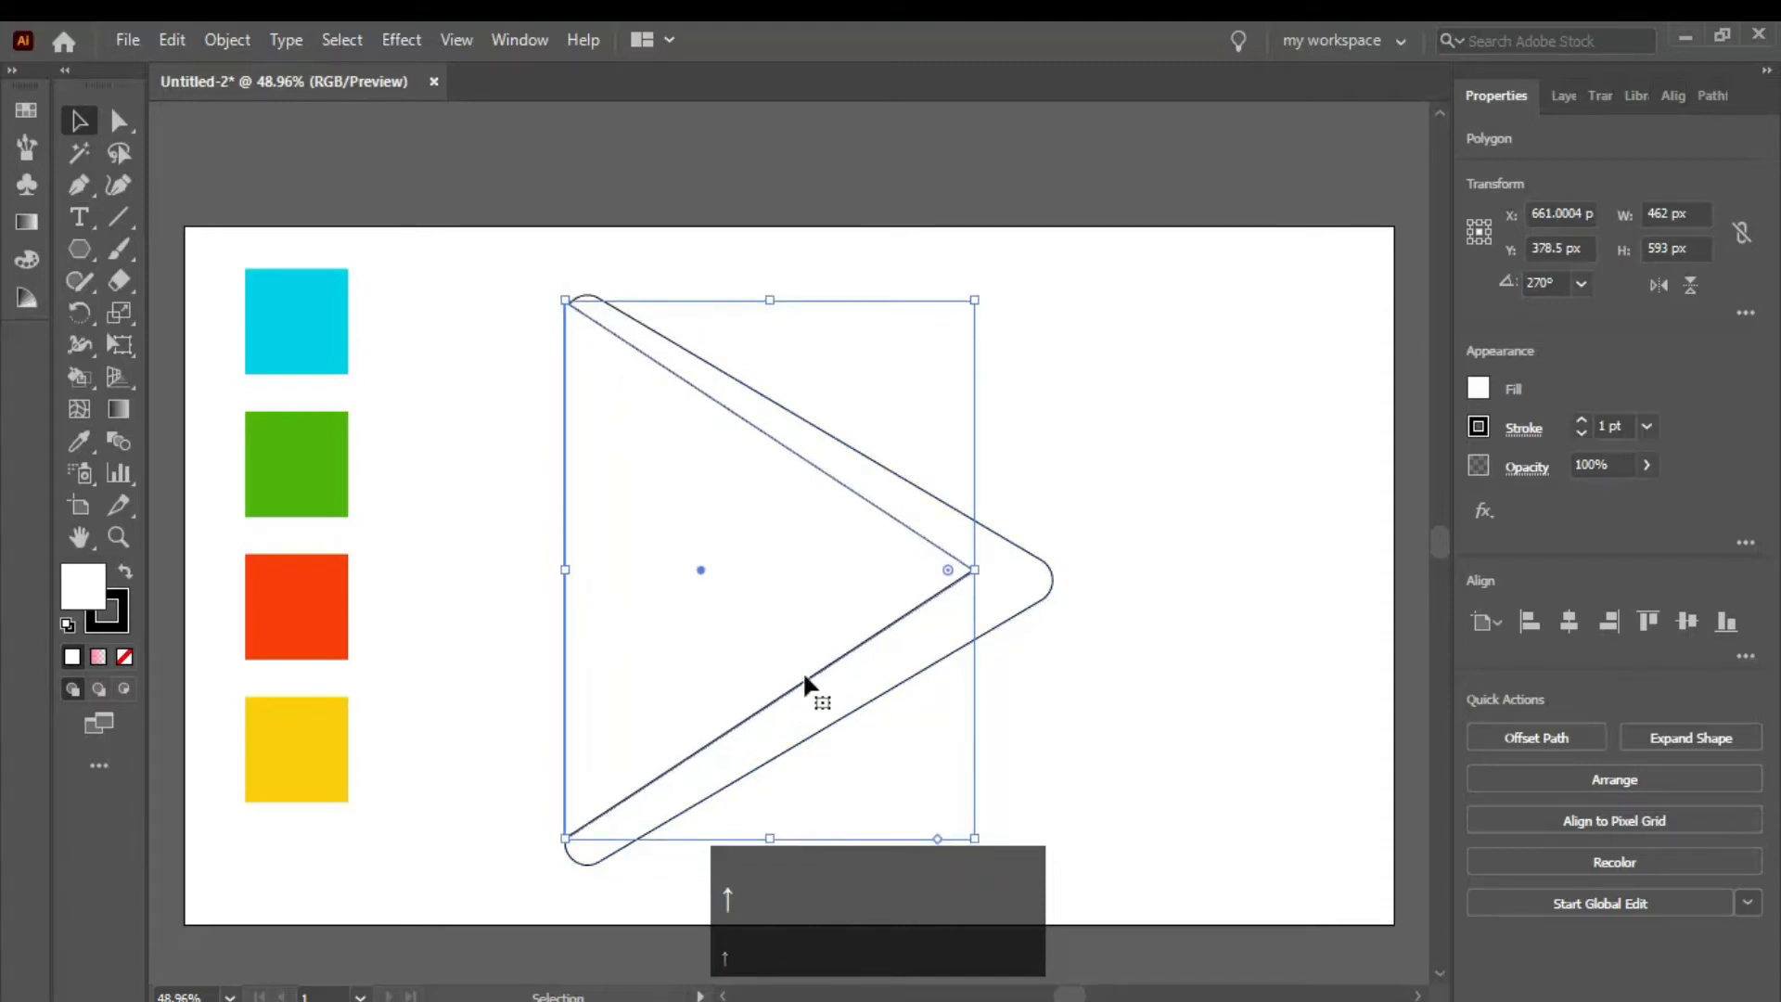
- Narrow the rounded triangle, then shift the inner triangle and widen it to about 474 px back to the vertical edge
left_click_drag(1077, 277, 1047, 278)
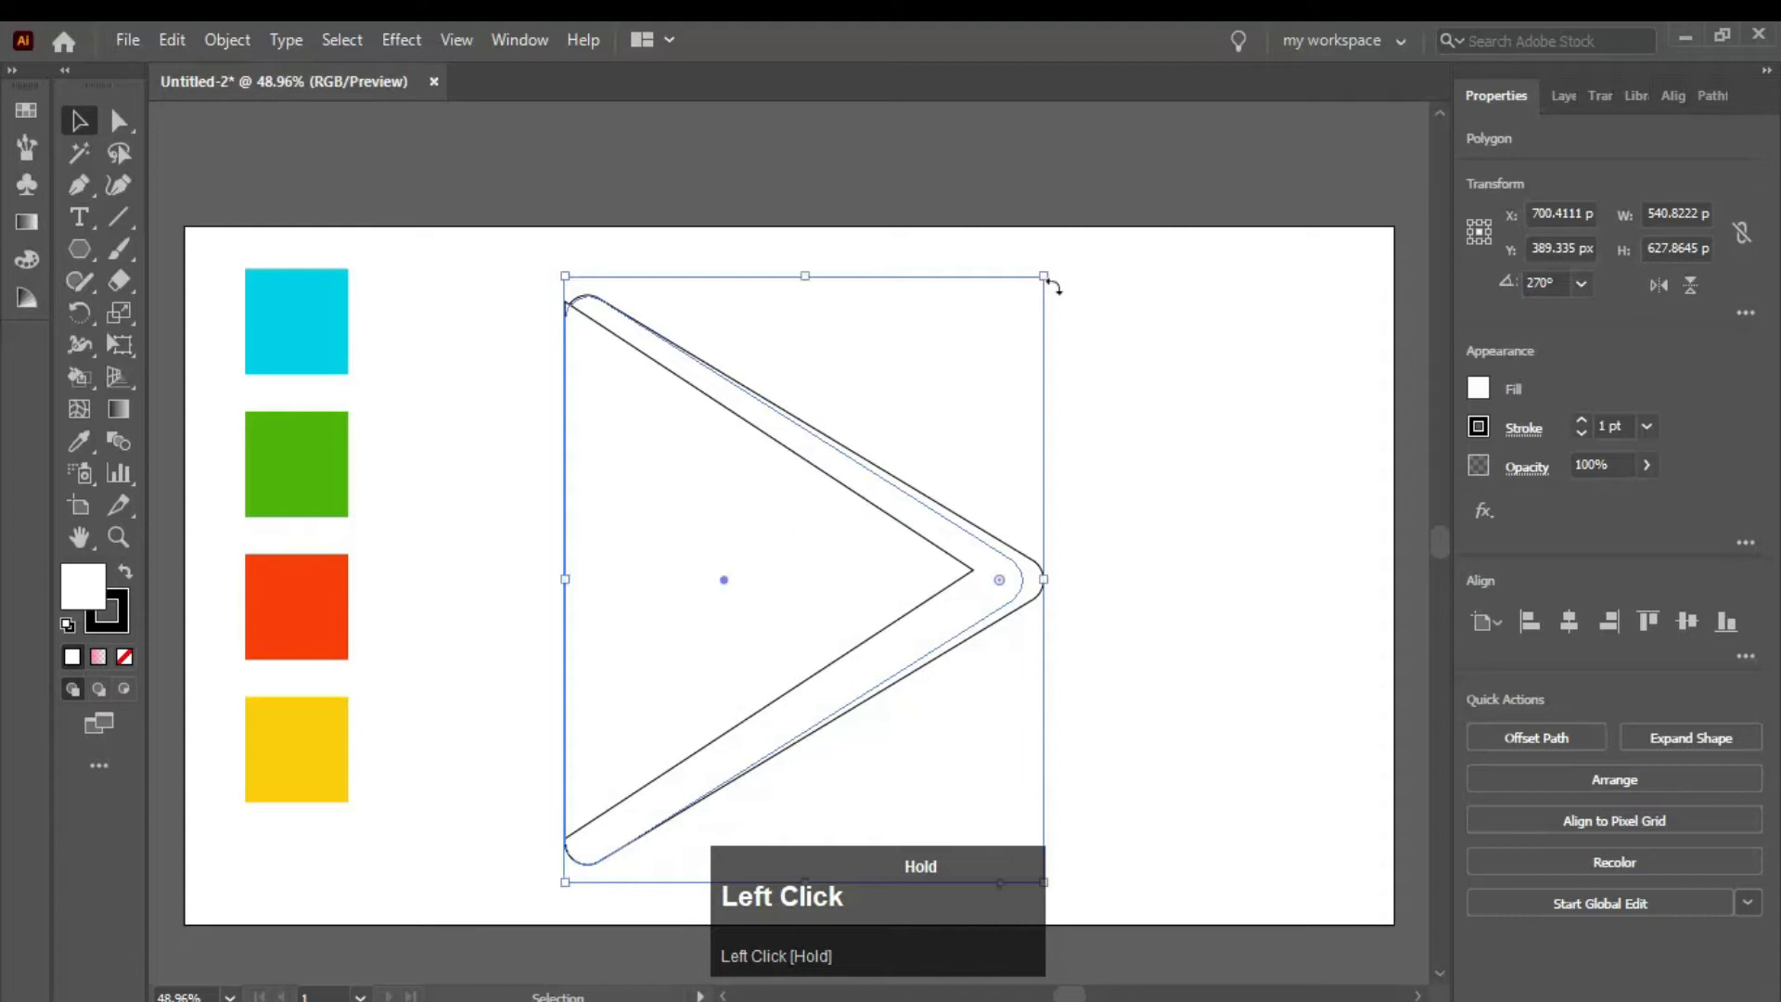
left_click(1159, 406)
left_click(727, 523)
left_click_drag(672, 513, 684, 516)
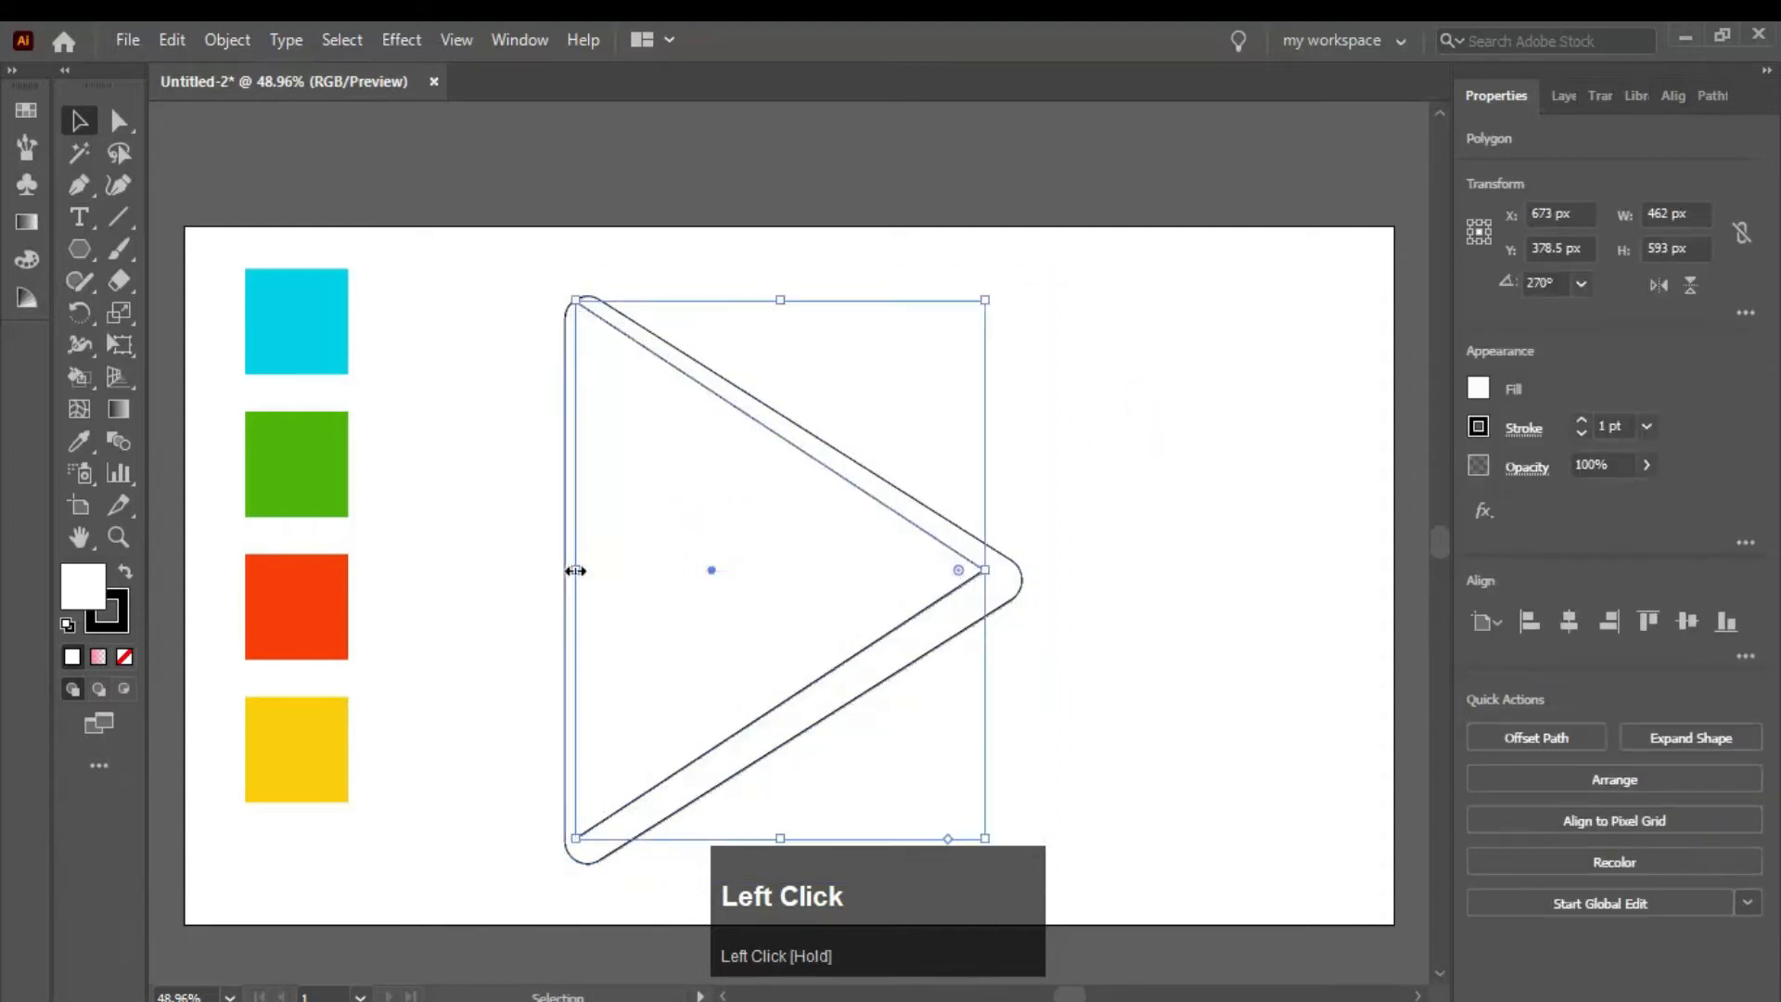
left_click_drag(576, 570, 566, 571)
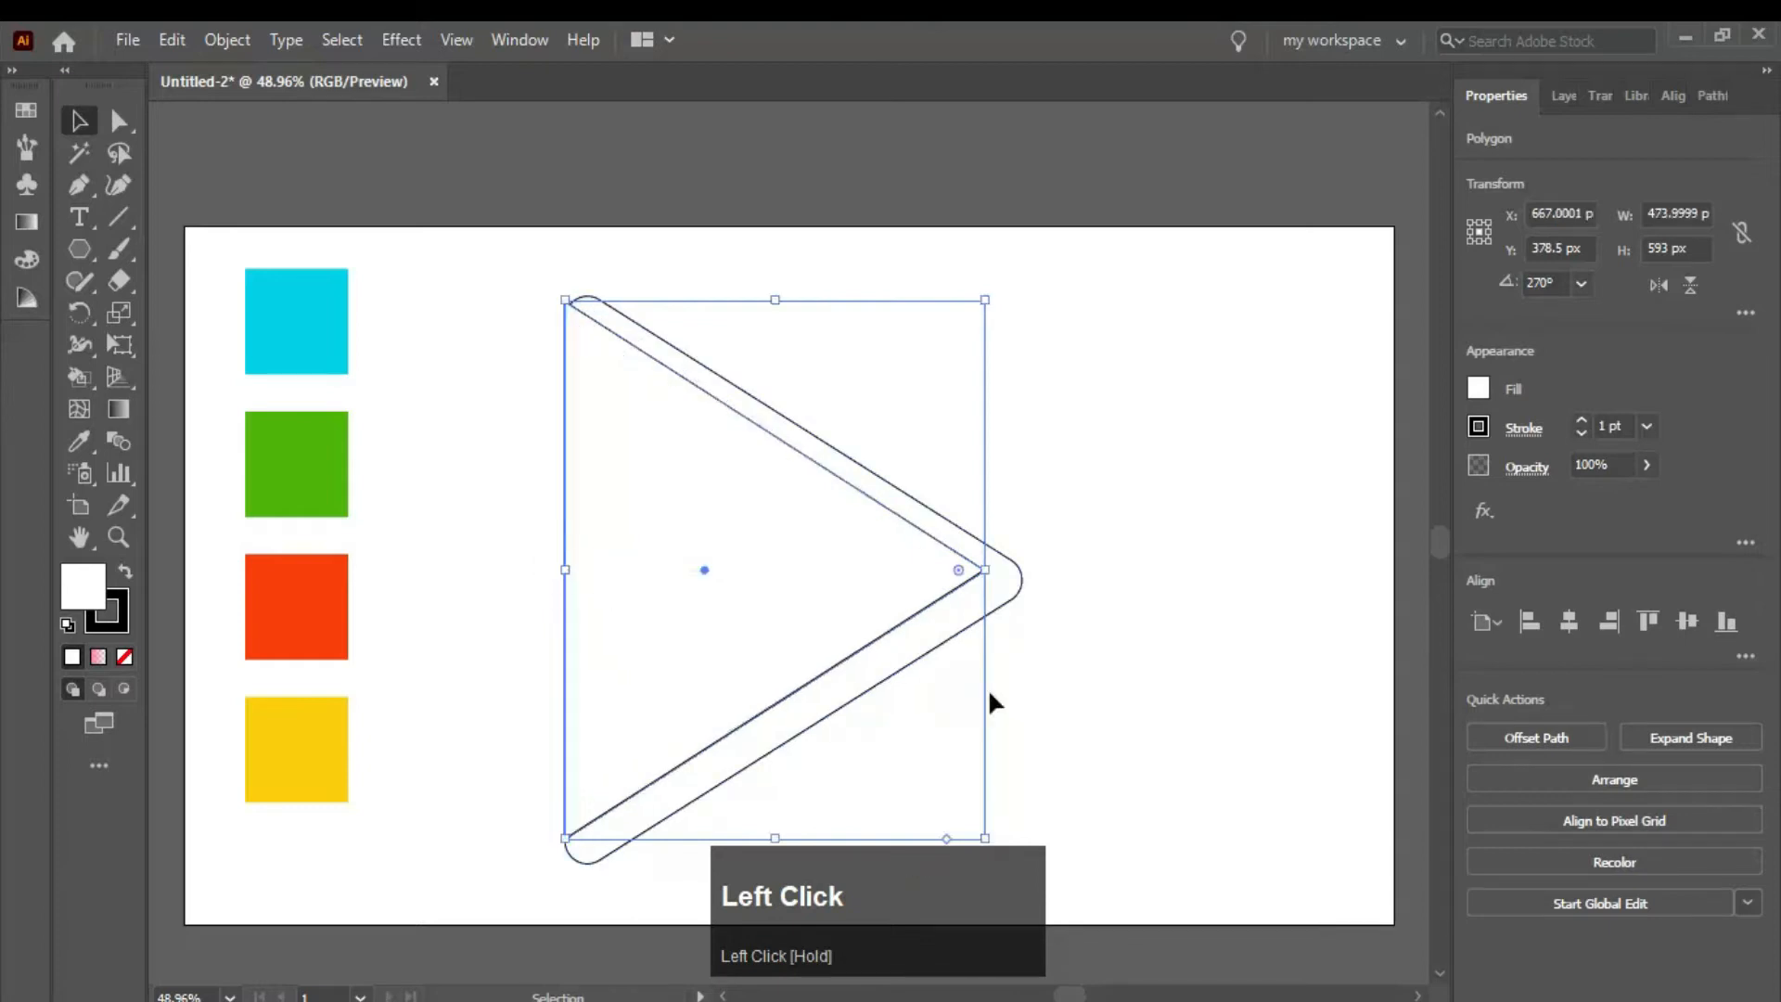
left_click(1097, 701)
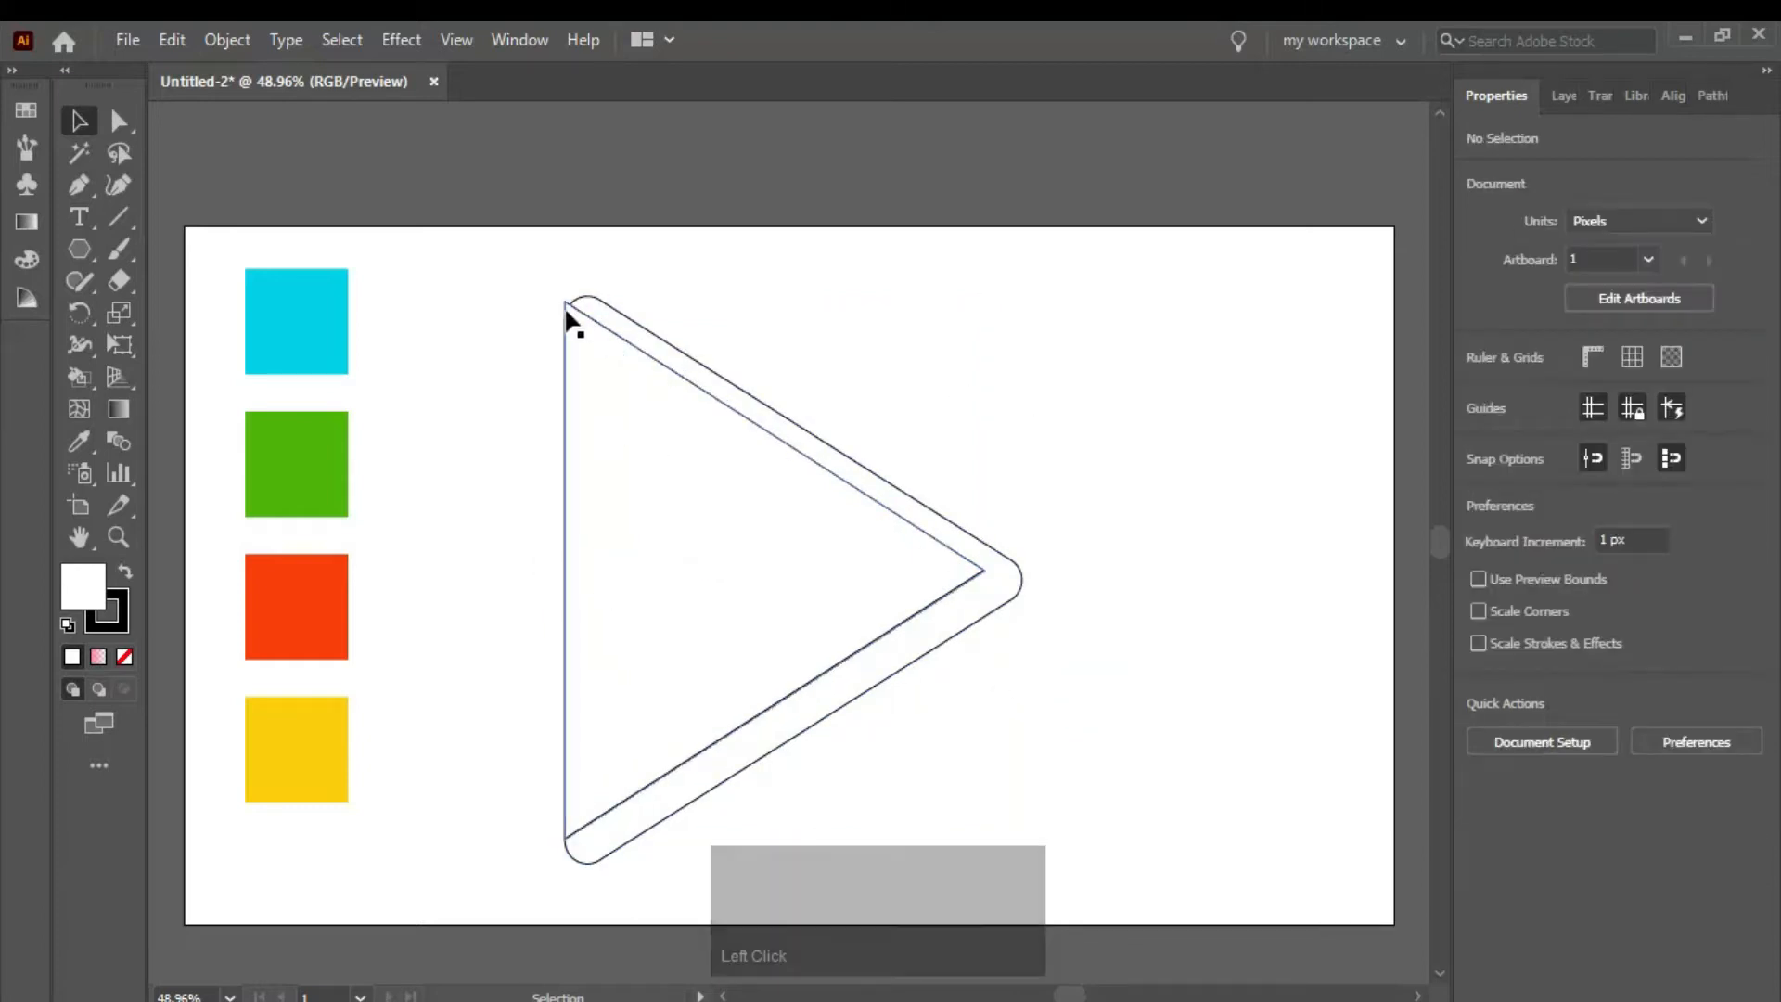
left_click(1148, 521)
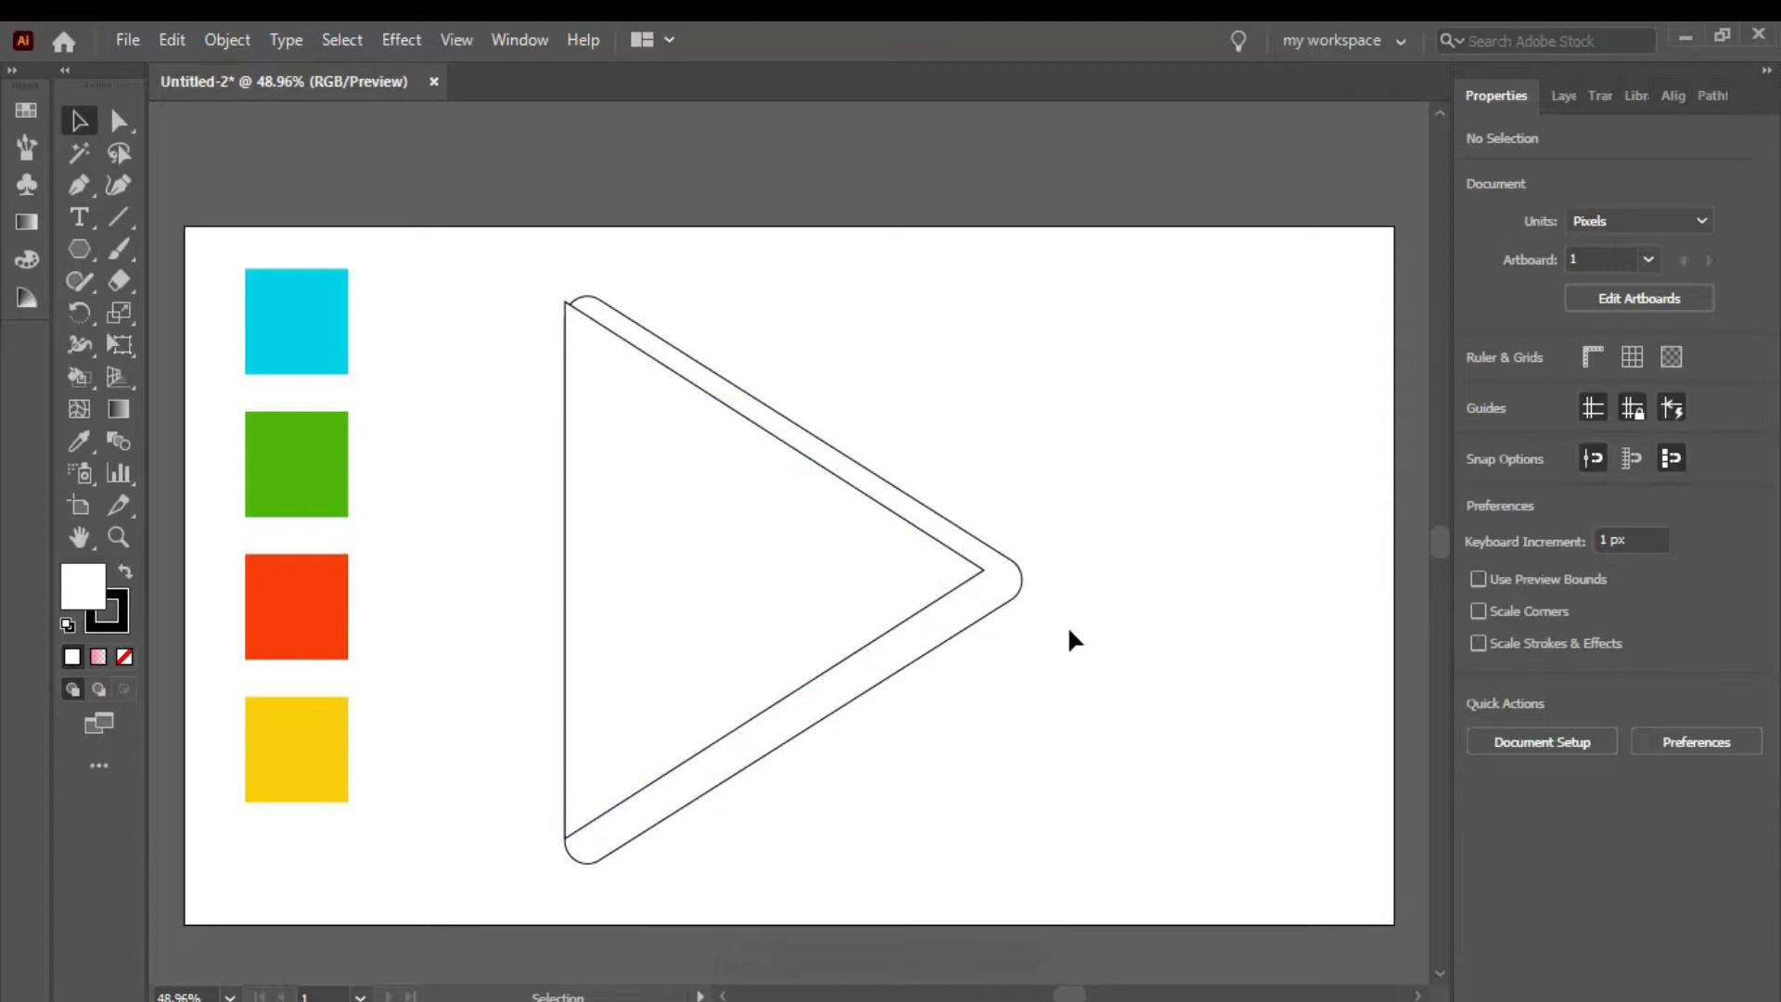
- Draw a line along the inner triangle's lower slanted side, then delete the inner triangle
key("backslash")
left_click(983, 569)
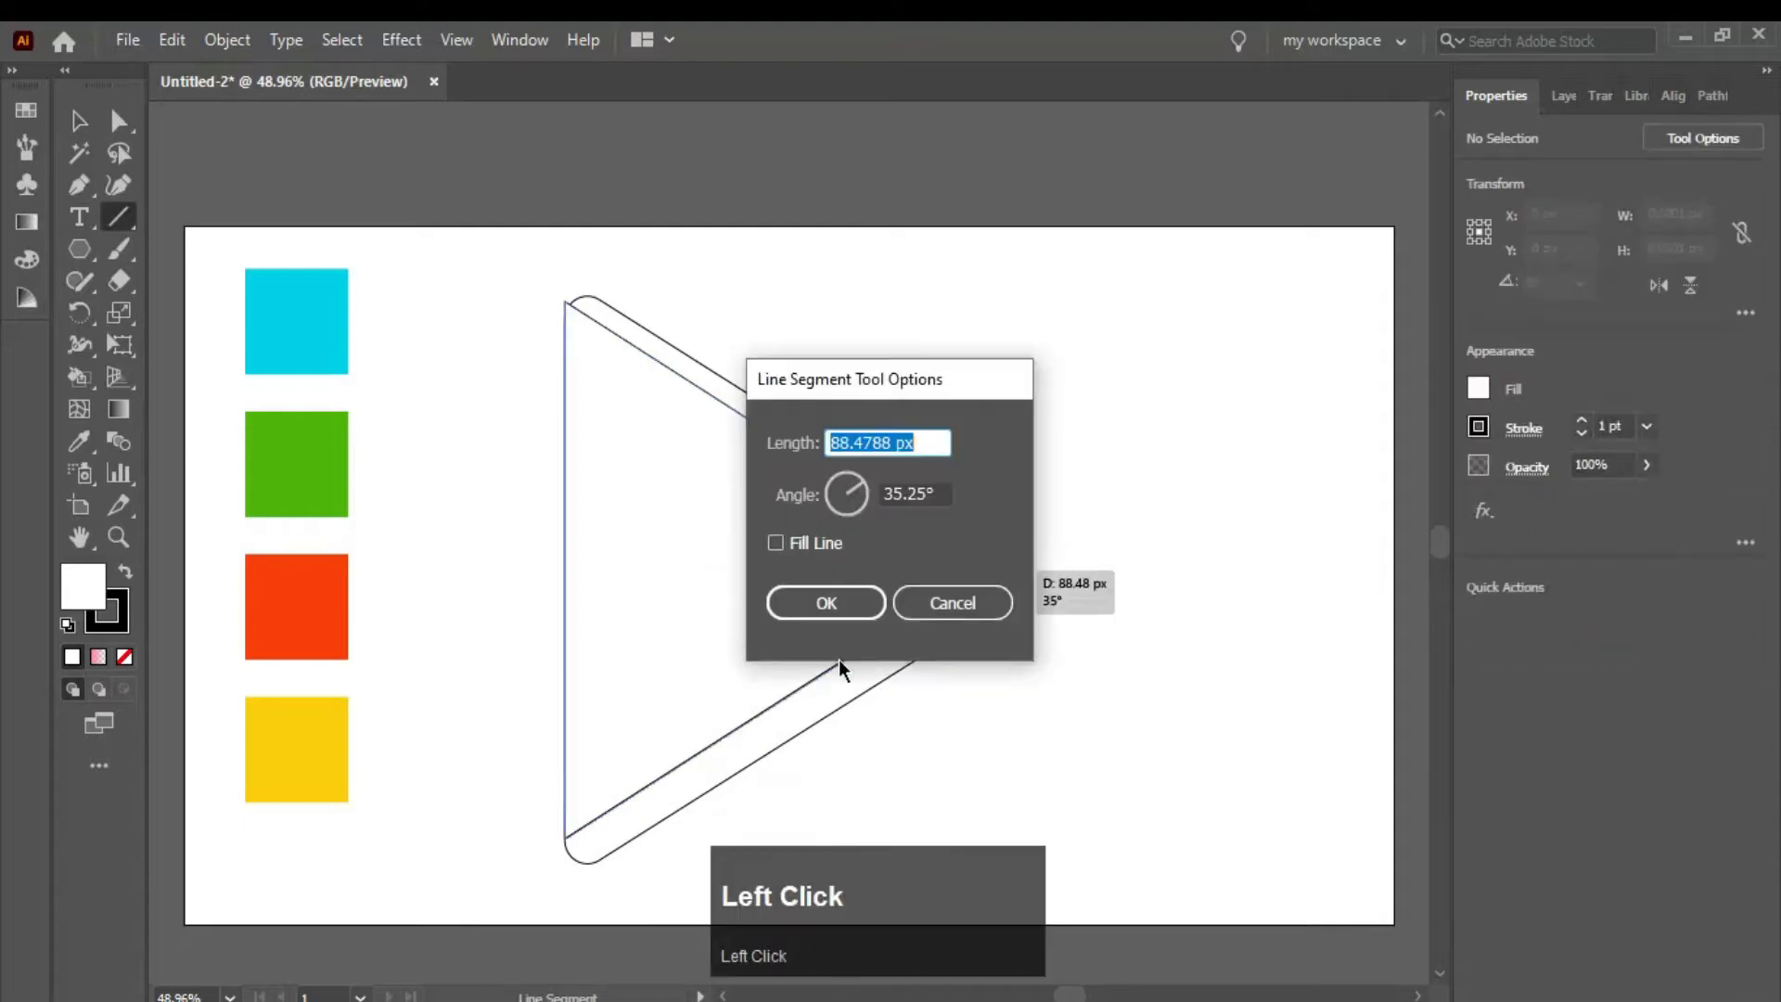
left_click(955, 601)
left_click_drag(983, 569, 565, 836)
key("v")
left_click(695, 557)
key("Delete")
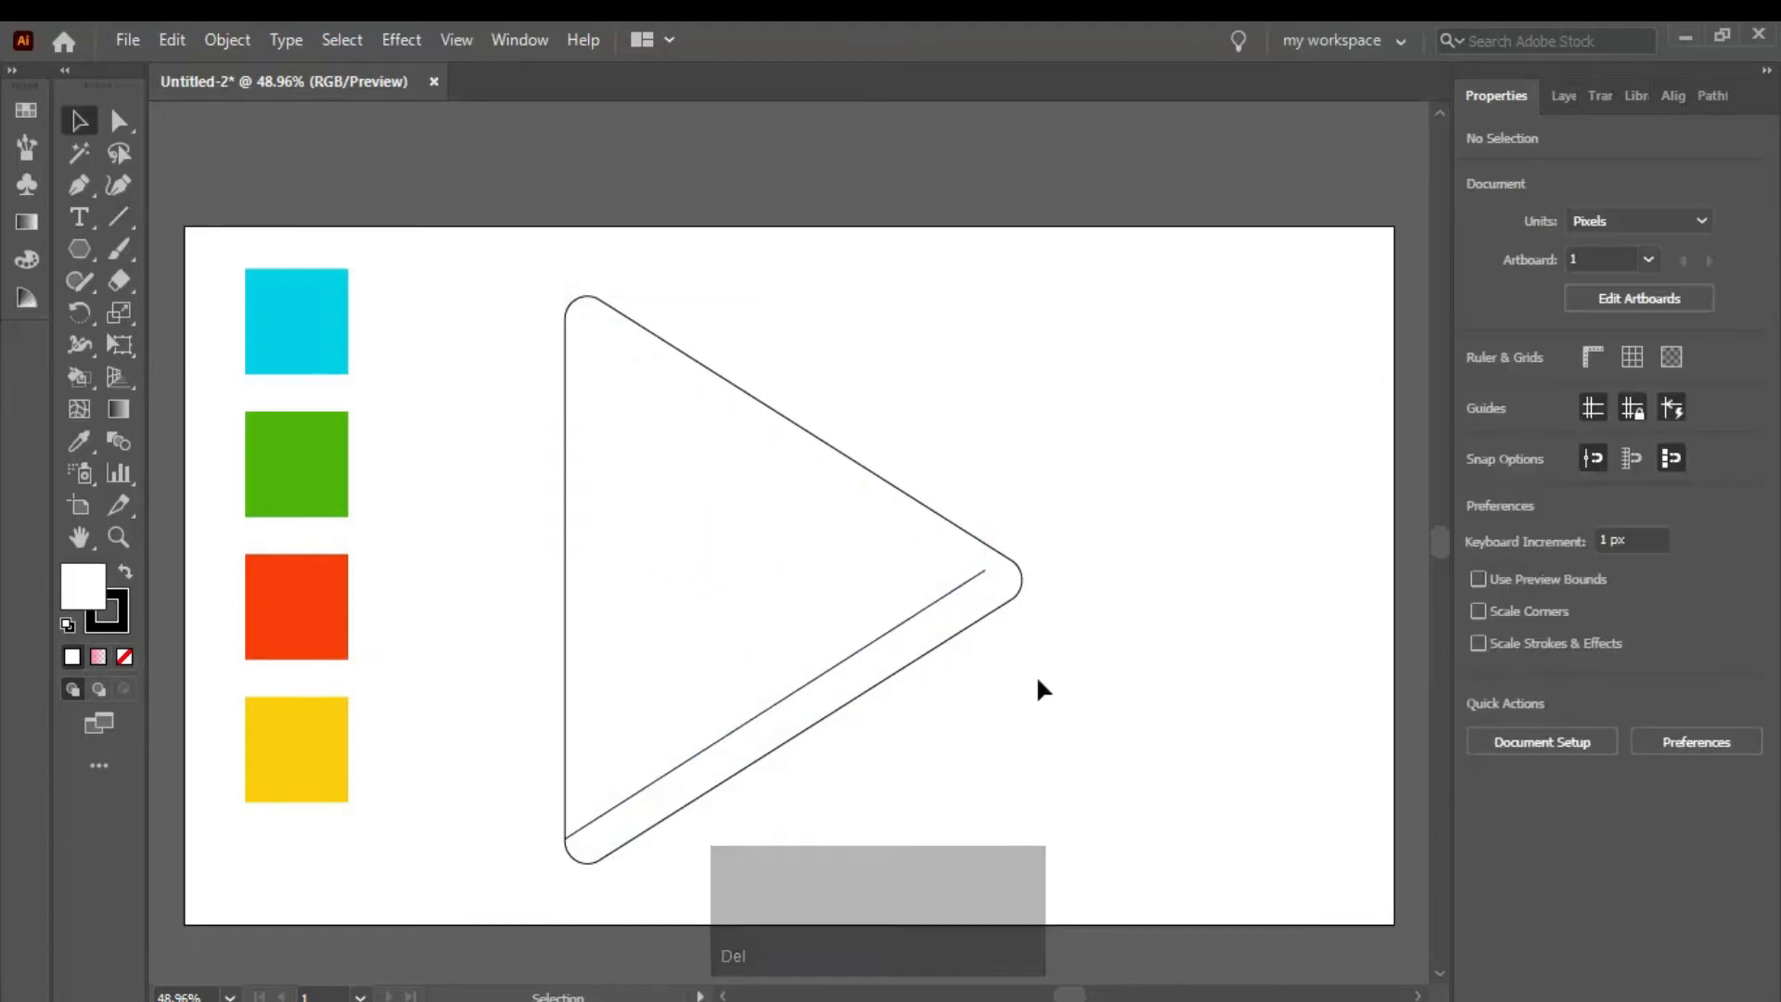
key("z")
left_click_drag(986, 569, 1008, 547)
key("ctrl+z")
- Draw a short line about 23 px by 15 px extending the slanted line's upper end to the rounded triangle's upper edge
scroll(957, 566, "up", 1)
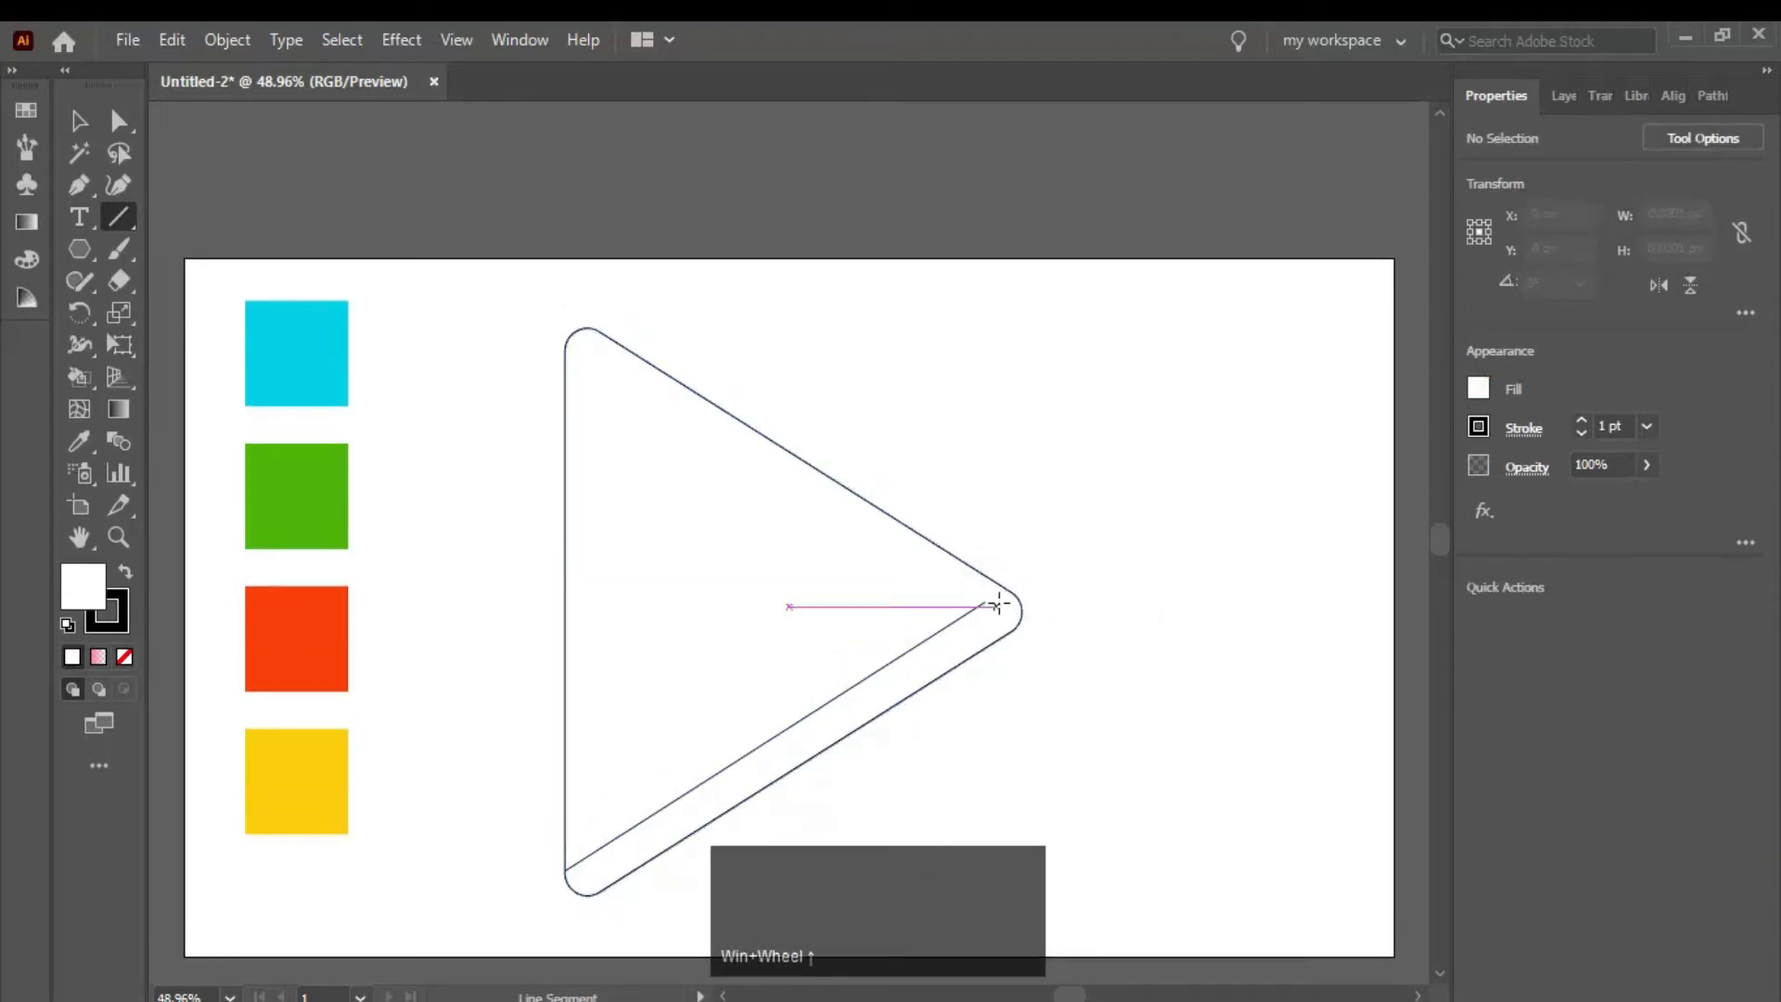
scroll(997, 605, "up", 4, "alt")
left_click_drag(896, 613, 981, 556)
key("v")
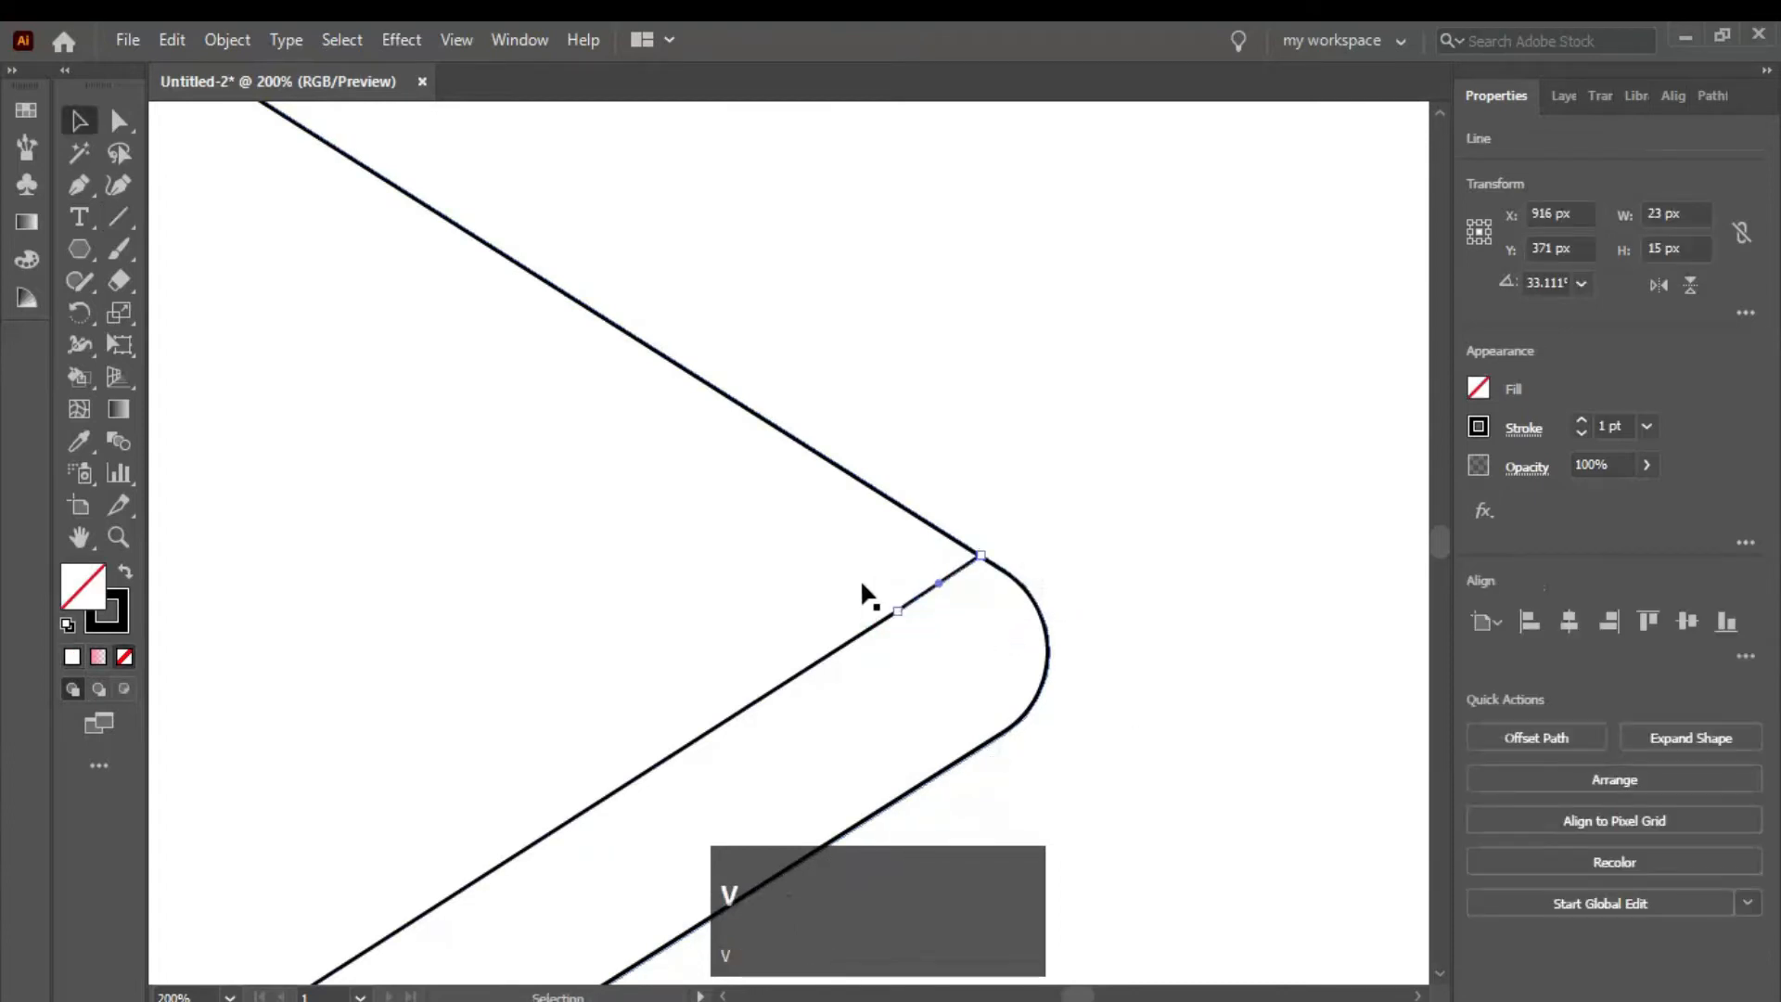
- Join the slanted line and its short extension into one path
left_click_drag(809, 683, 875, 620)
right_click(872, 617)
left_click(984, 257)
left_click(1125, 561)
- Duplicate the slanted line and rotate the copy so it descends from the triangle's upper corner
scroll(945, 603, "down", 1, "alt")
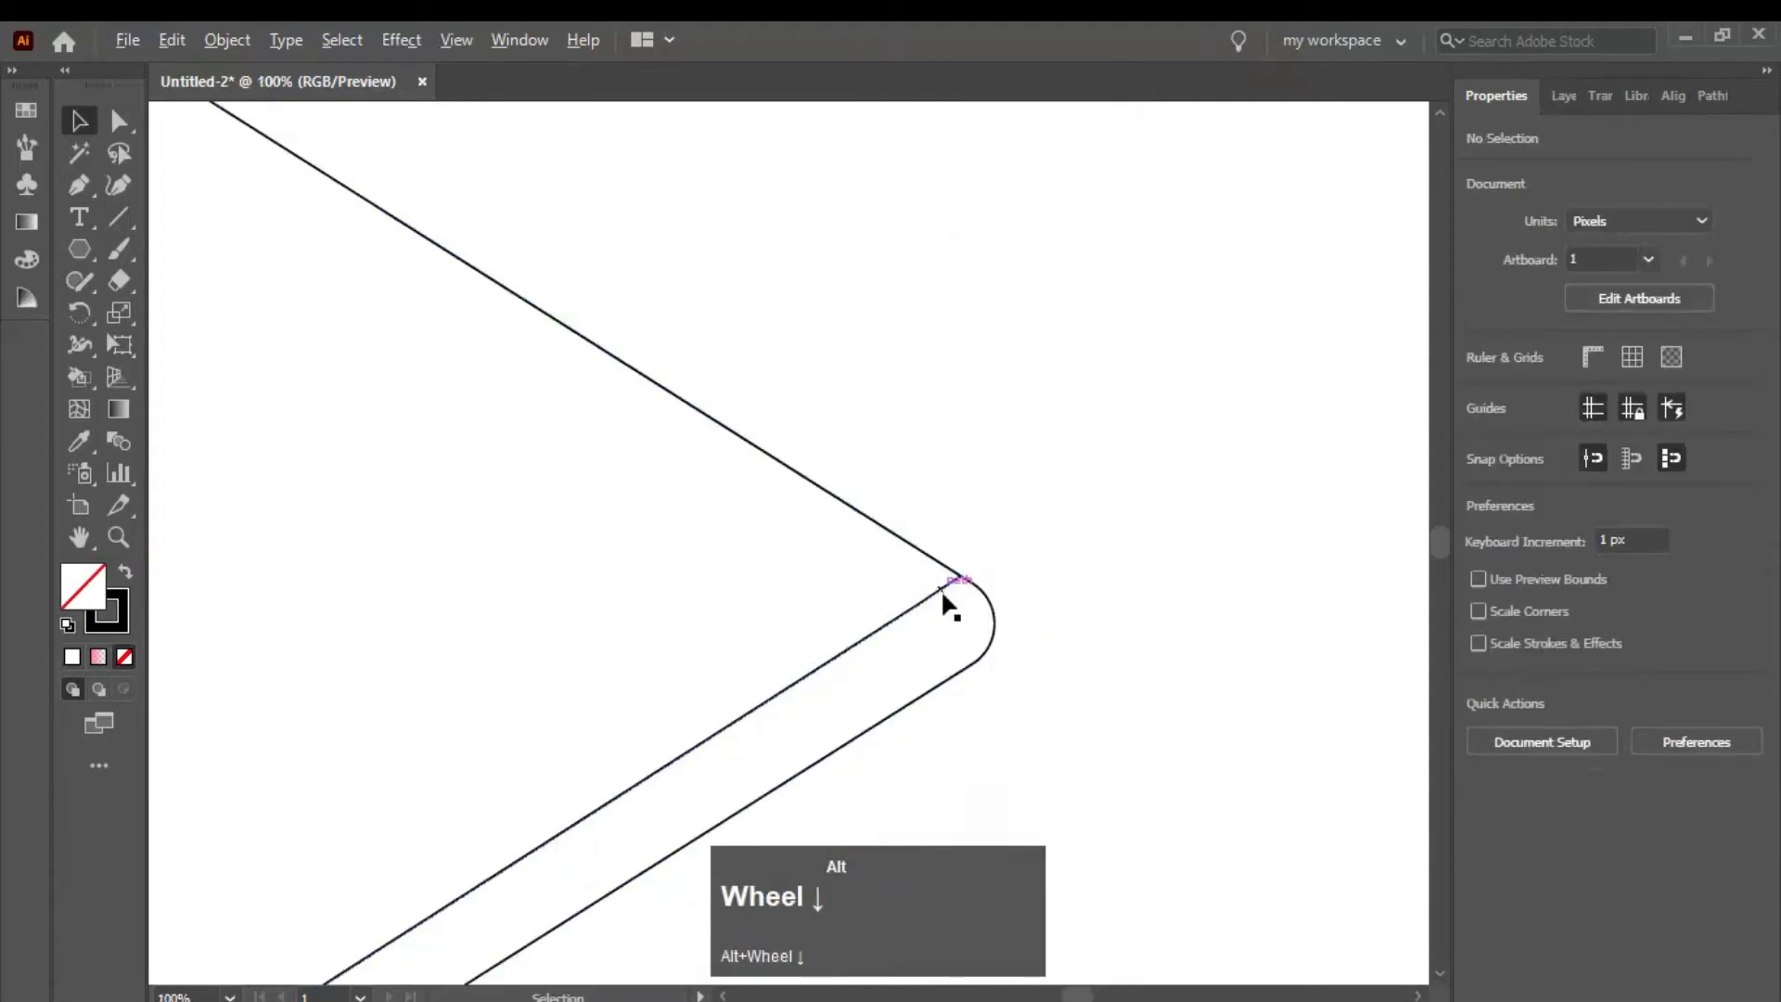
scroll(942, 593, "down", 1, "alt")
left_click_drag(873, 640, 1001, 374)
left_click_drag(1074, 290, 823, 578)
- Adjust the copied line's position and rotation to about 316° so it starts at the rounded upper corner
left_click_drag(933, 674, 921, 681)
left_click_drag(707, 477, 695, 490)
left_click_drag(588, 390, 593, 390)
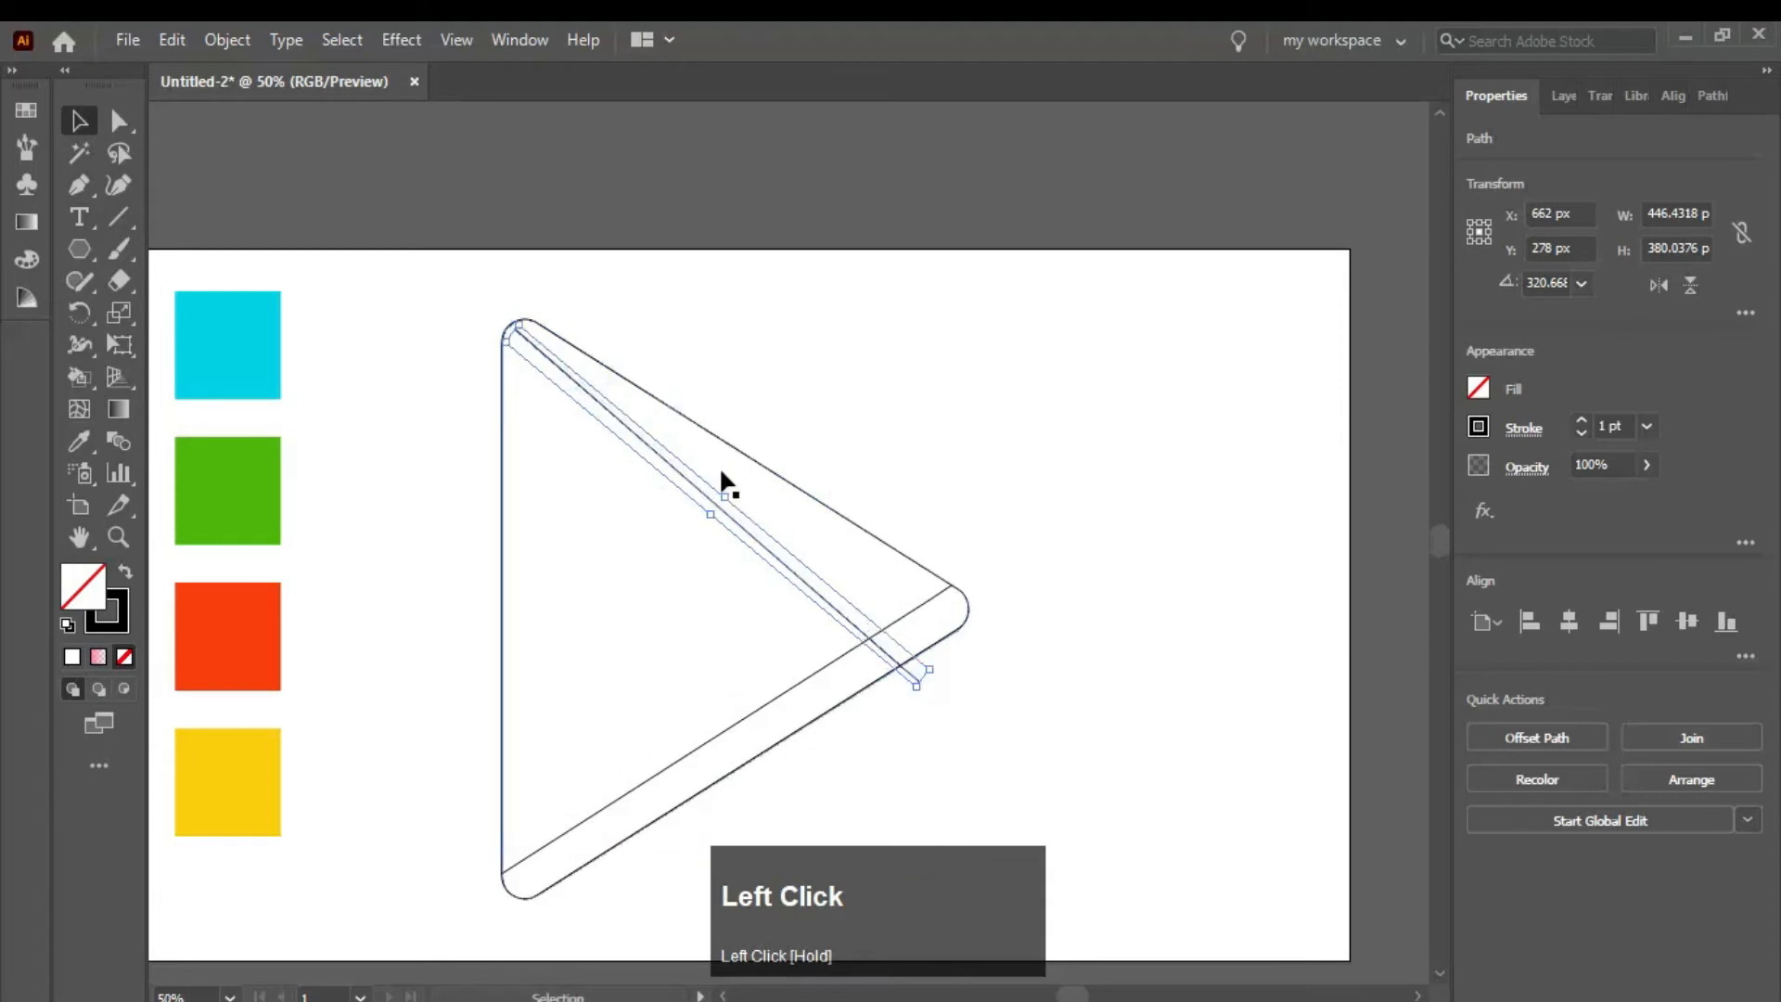
mouse_move(925, 692)
left_mouse_down()
mouse_move(890, 704)
mouse_move(971, 727)
mouse_move(939, 690)
left_mouse_up()
key("ctrl+z")
mouse_move(634, 434)
left_mouse_down()
mouse_move(624, 465)
mouse_move(640, 451)
left_mouse_up()
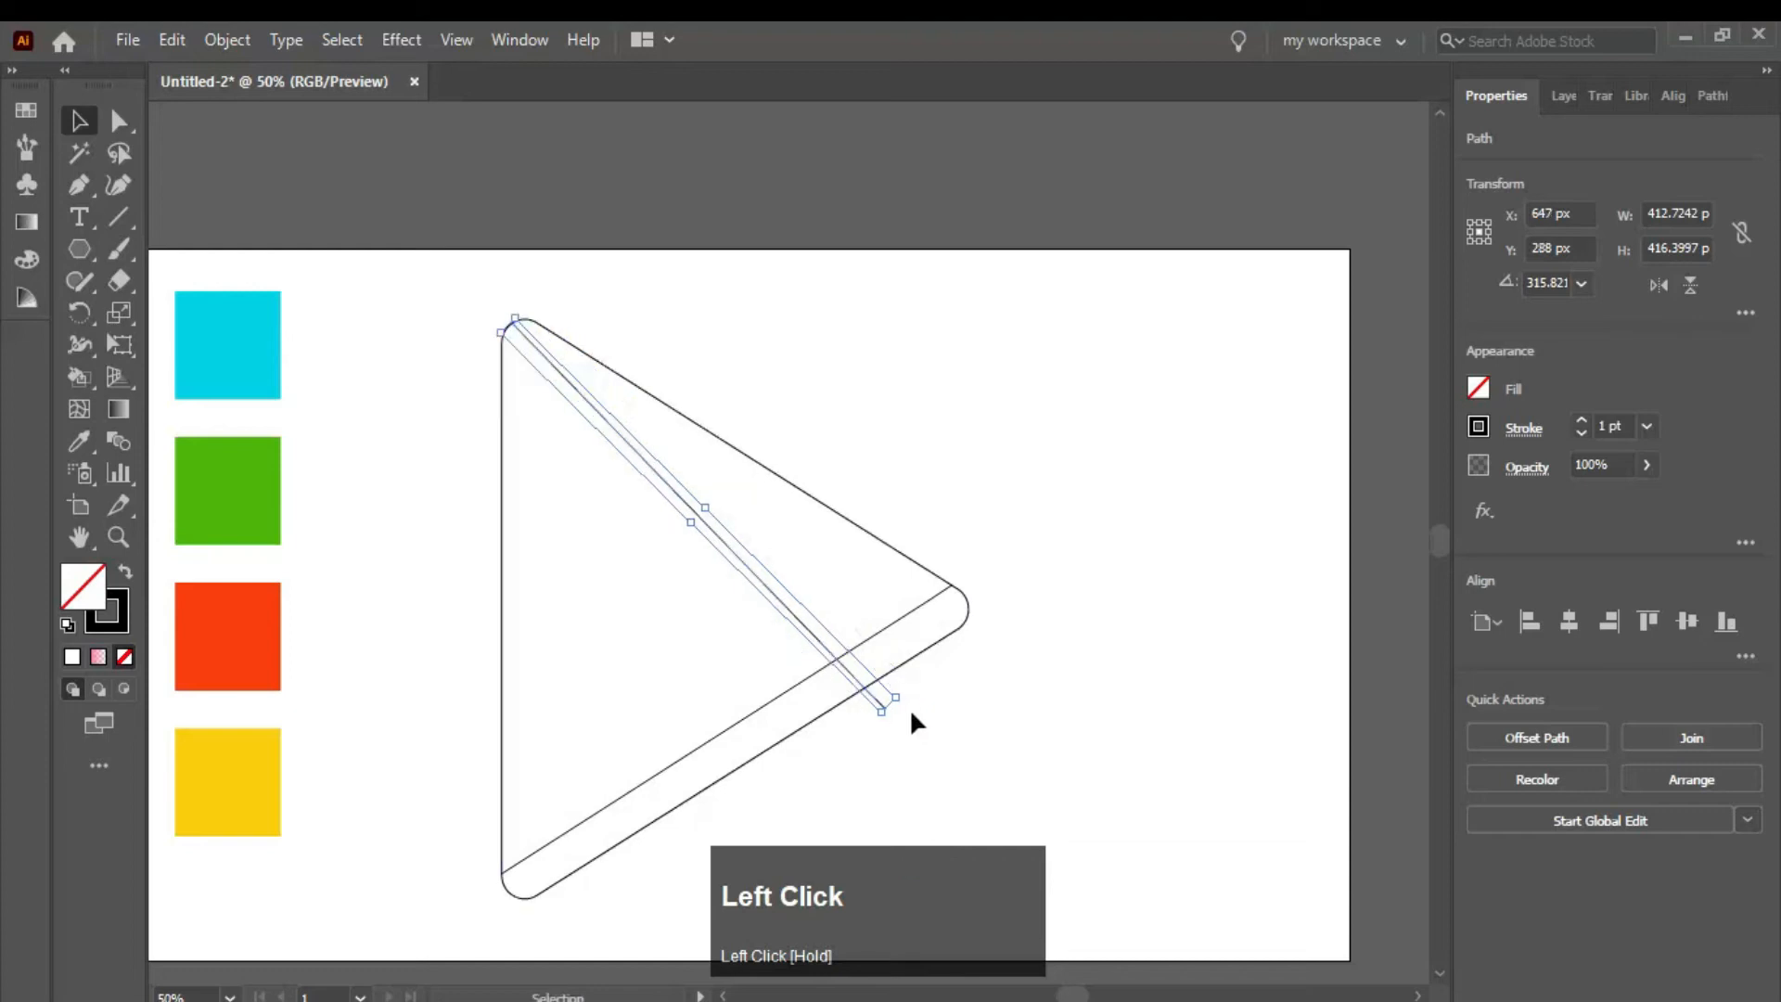
- Shorten the descending line so it ends exactly on the triangle's lower slanted edge
scroll(893, 710, "up", 4)
left_click_drag(875, 696, 801, 599)
left_click(1016, 728)
scroll(1144, 575, "down", 3)
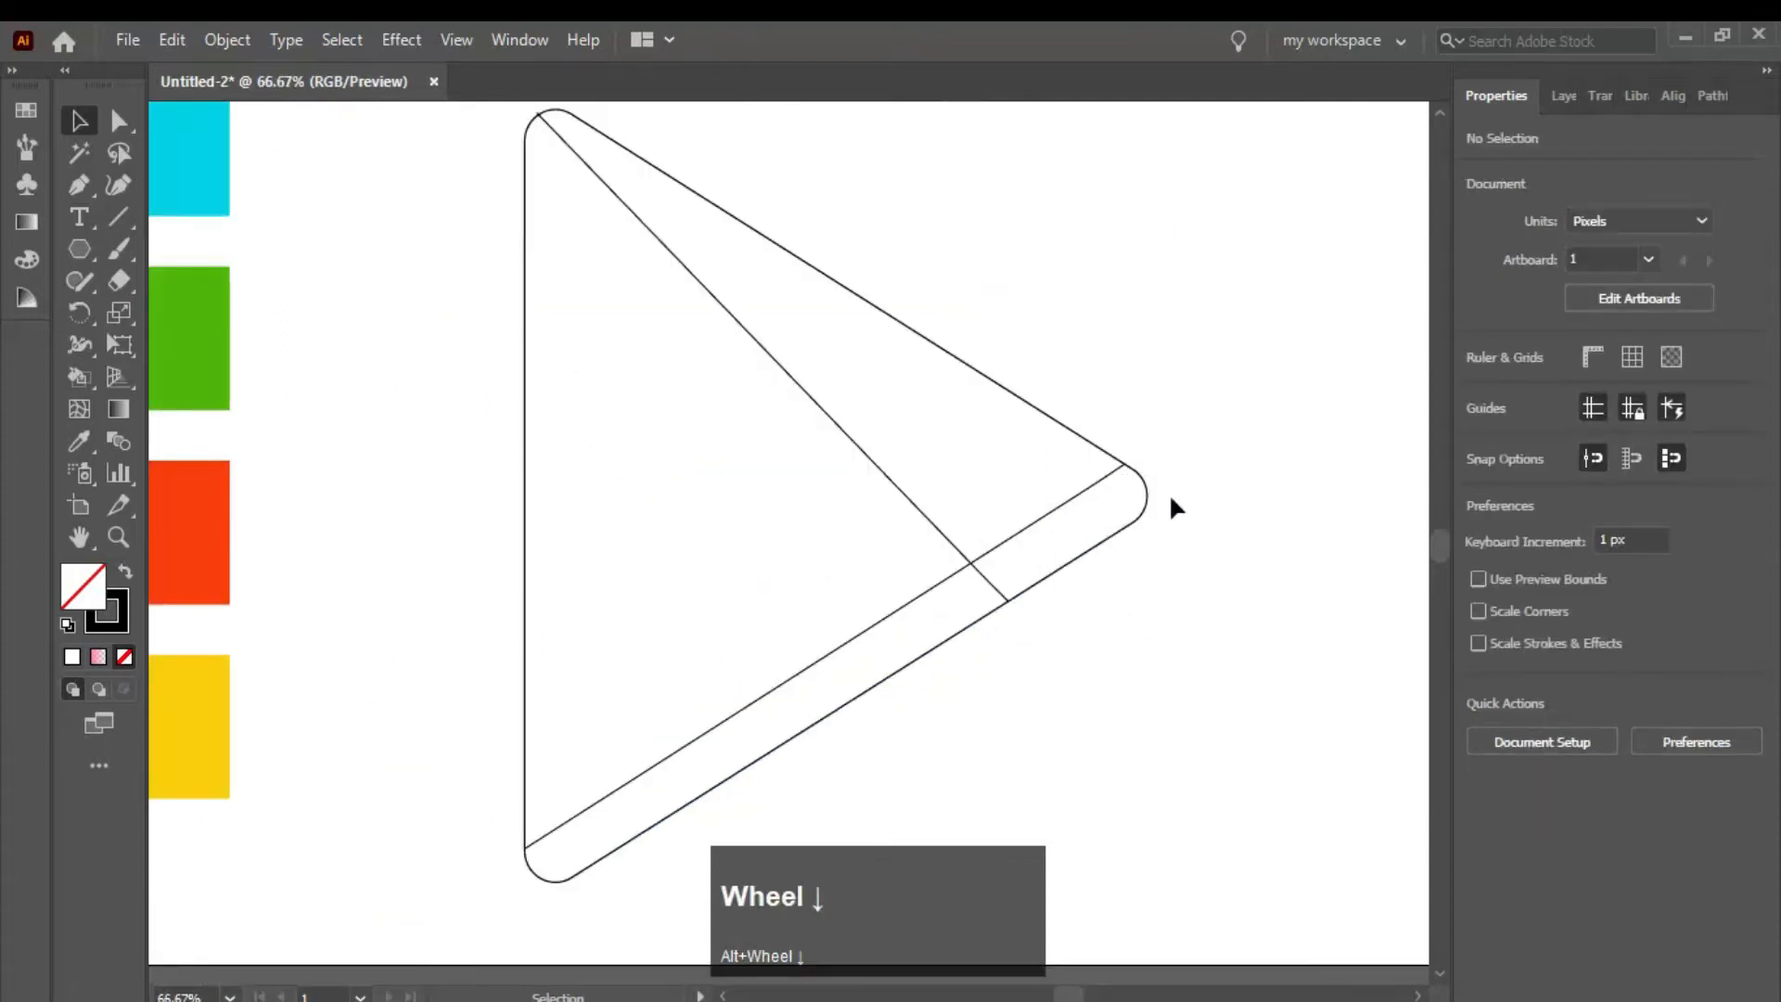
- Rotate the original slanted line to about 38.5°, keeping its start at the triangle's lower corner
left_click(1082, 489)
left_click_drag(1115, 445, 1082, 423)
left_click_drag(1009, 504, 983, 495)
key("ctrl+z")
left_click(1005, 511)
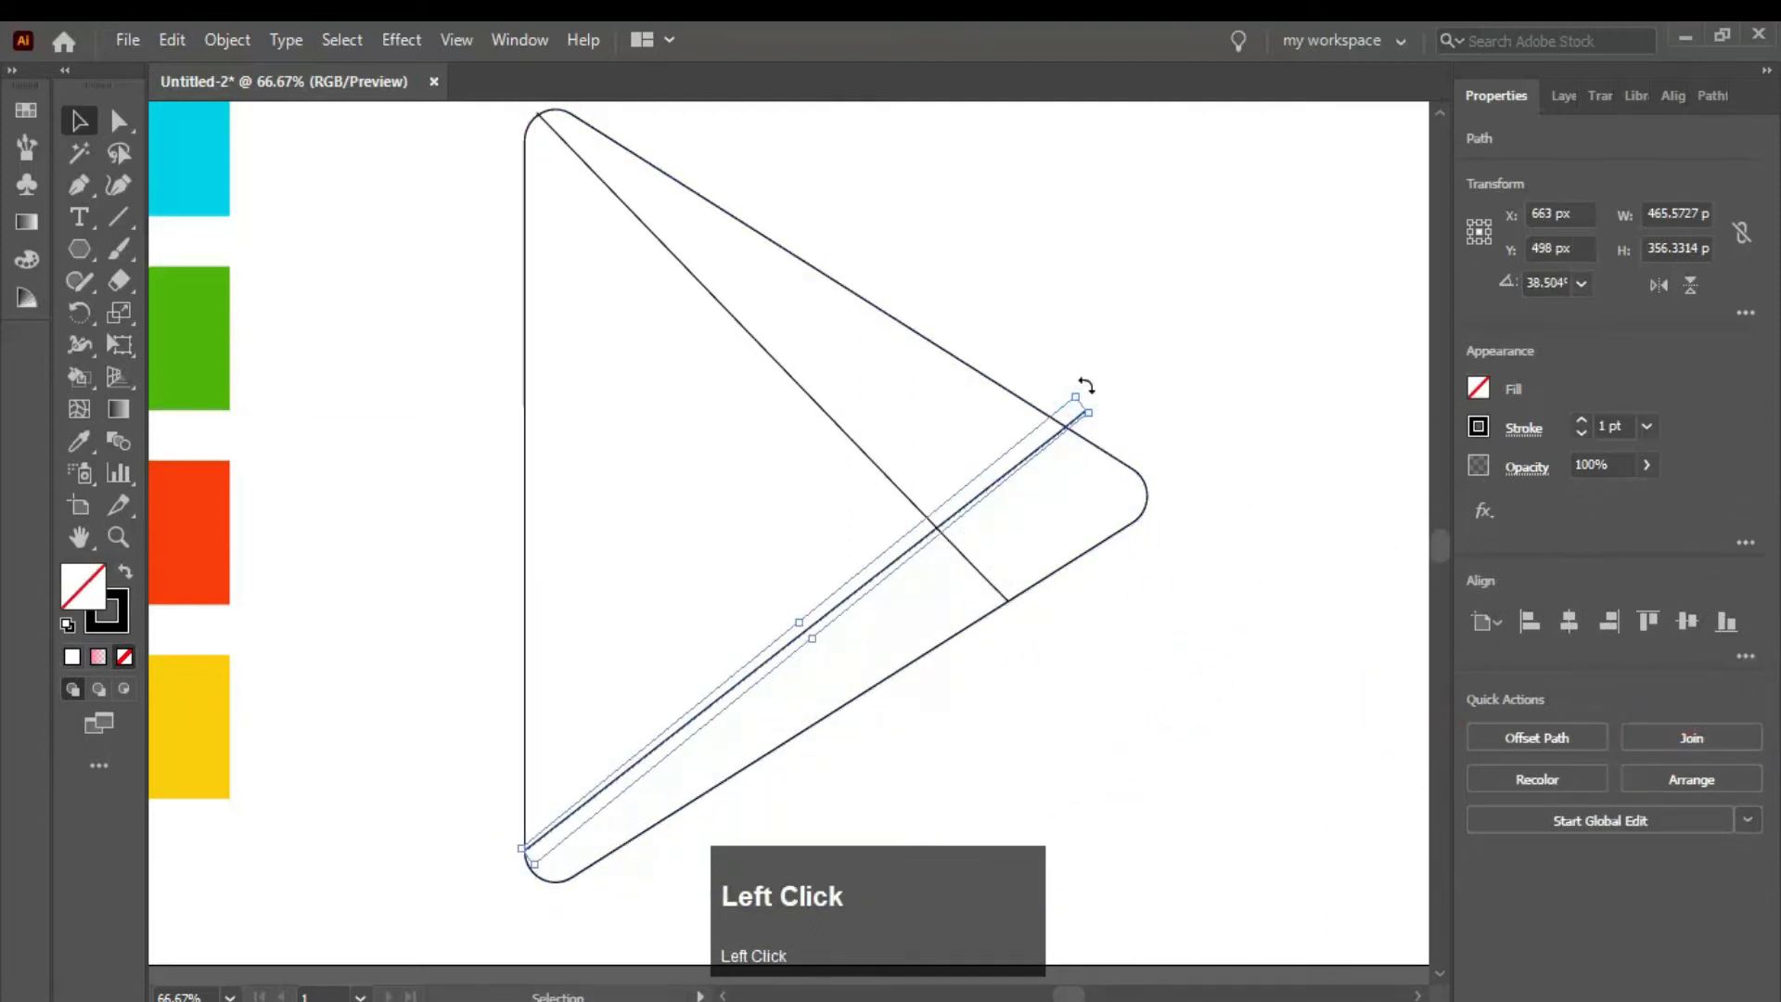
- Shorten the rising line so it ends exactly on the triangle's upper slanted edge
scroll(1026, 478, "up", 4)
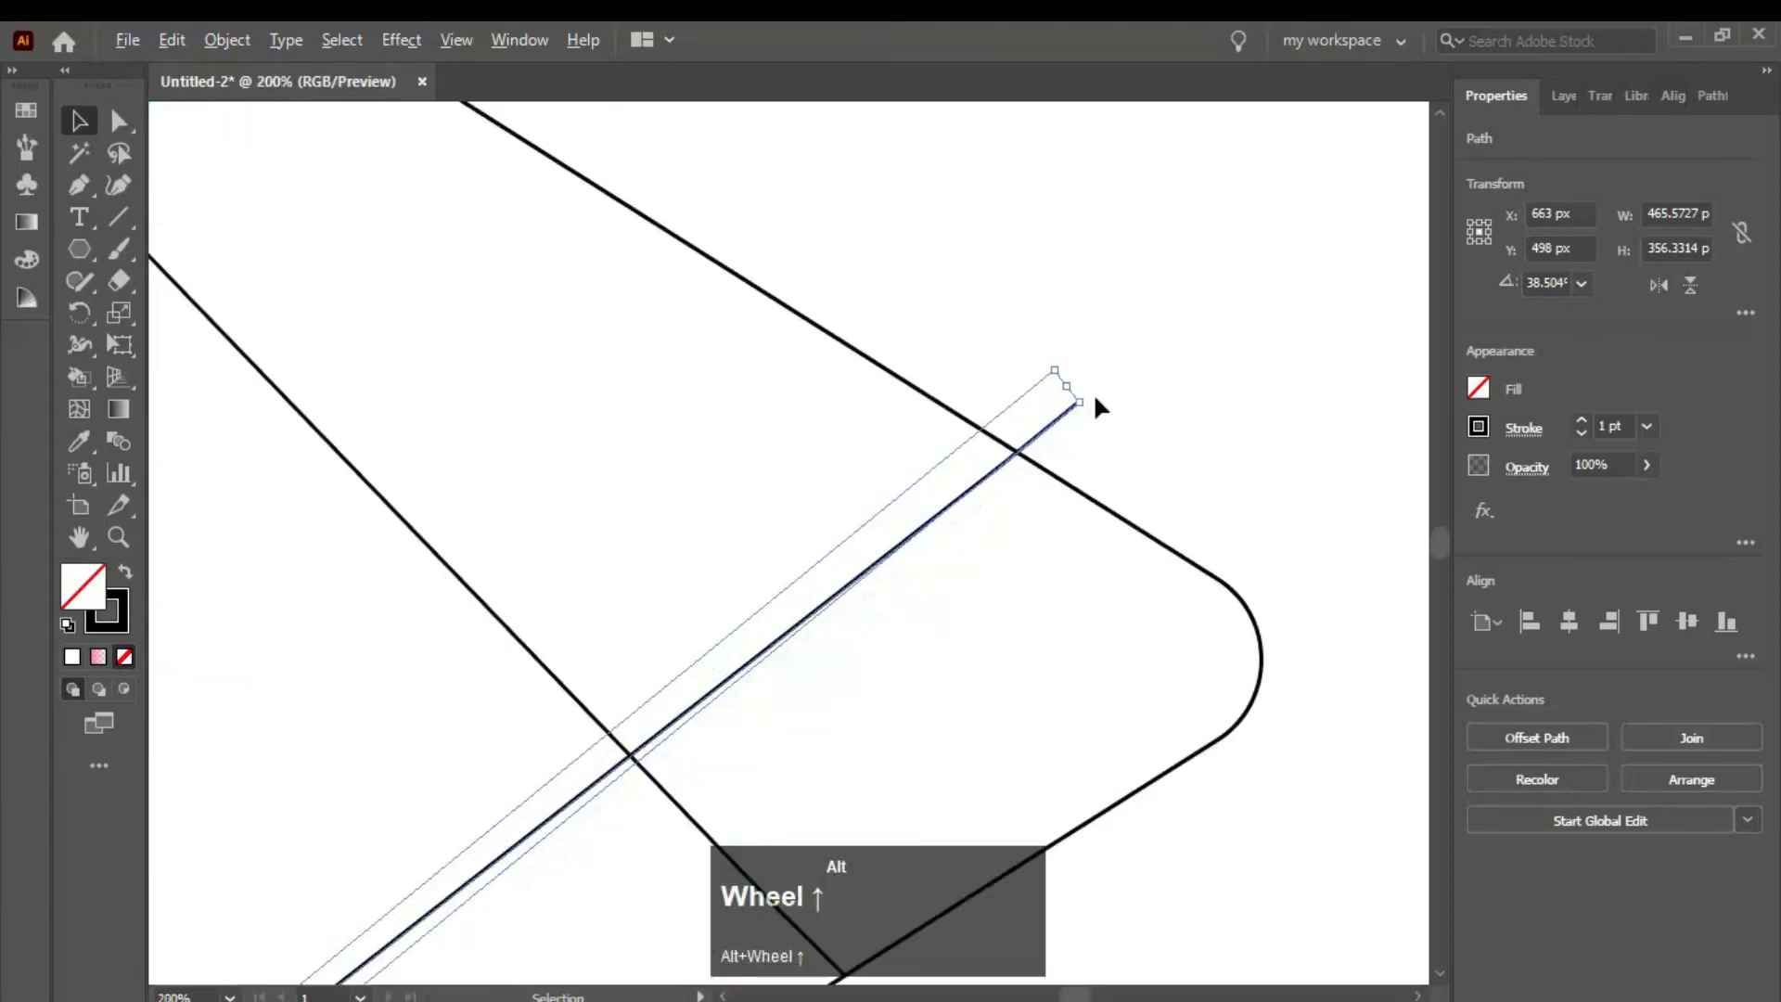
left_click_drag(1058, 381, 964, 450)
left_click(1113, 450)
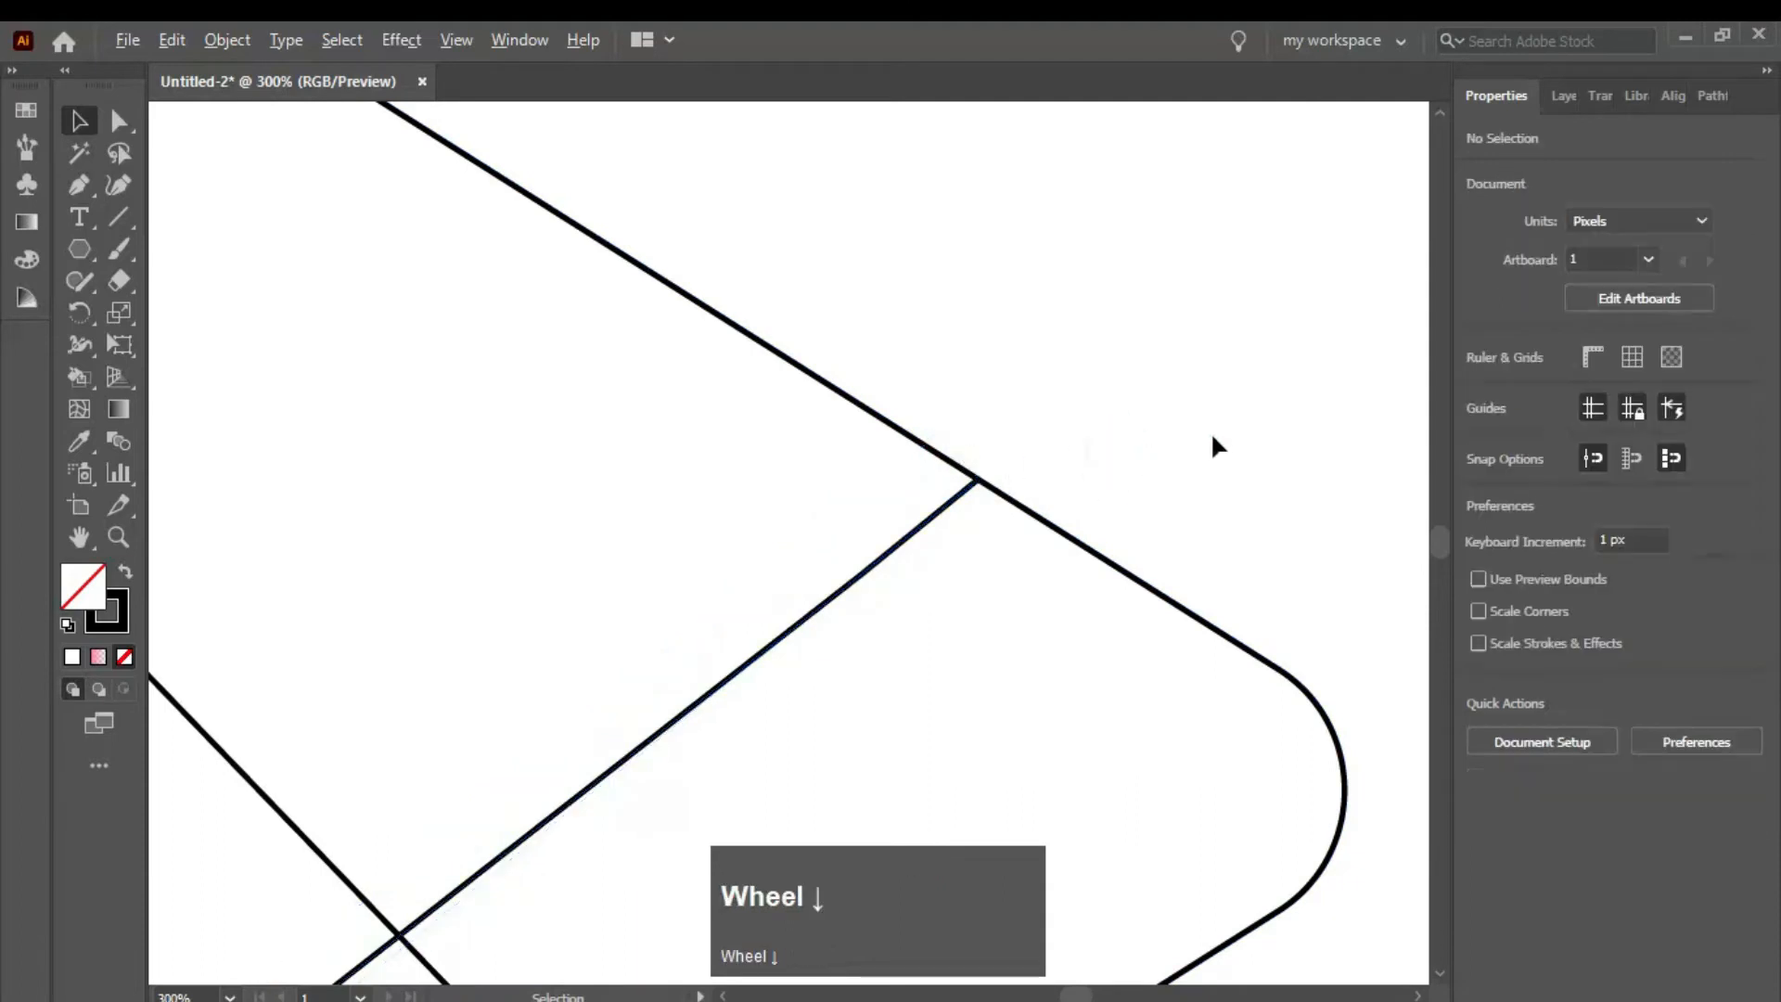
scroll(1219, 445, "down", 3)
scroll(1244, 556, "down", 1)
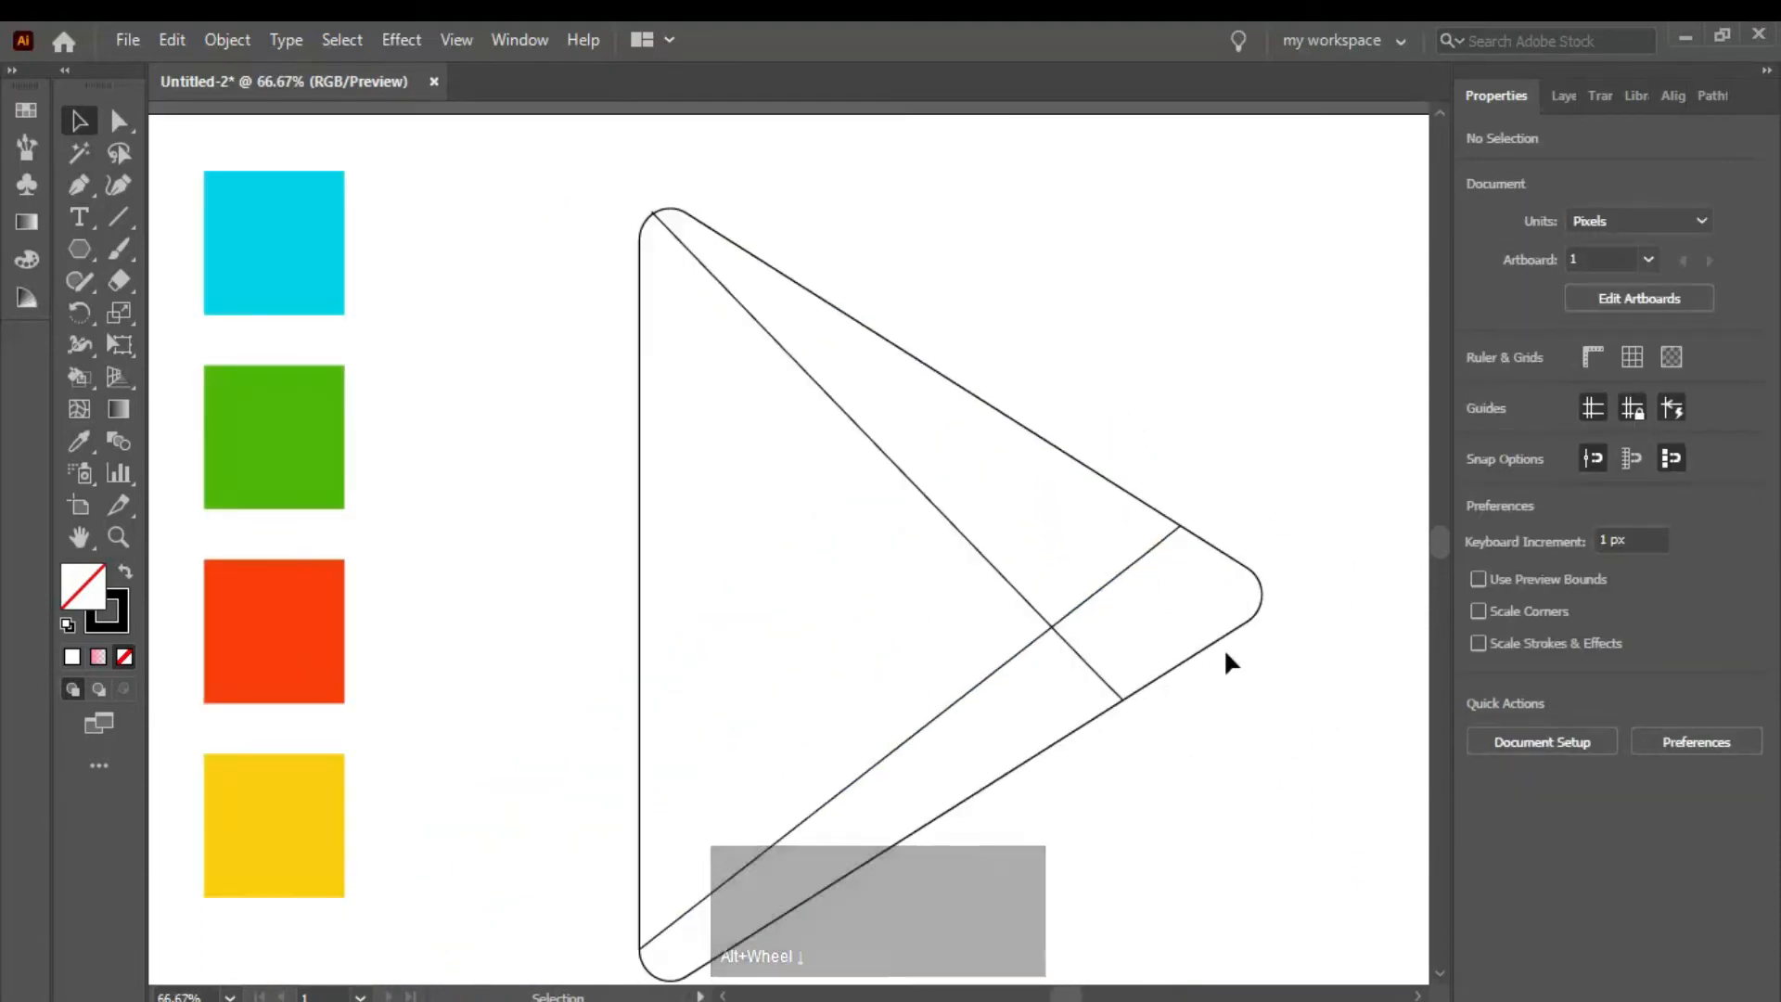
- Fit the descending line's start exactly onto the outline of the rounded upper corner
key("ctrl+0")
scroll(557, 251, "up", 5)
left_click(633, 324)
left_click_drag(586, 310, 642, 334)
left_click(950, 306)
scroll(1204, 720, "down", 3)
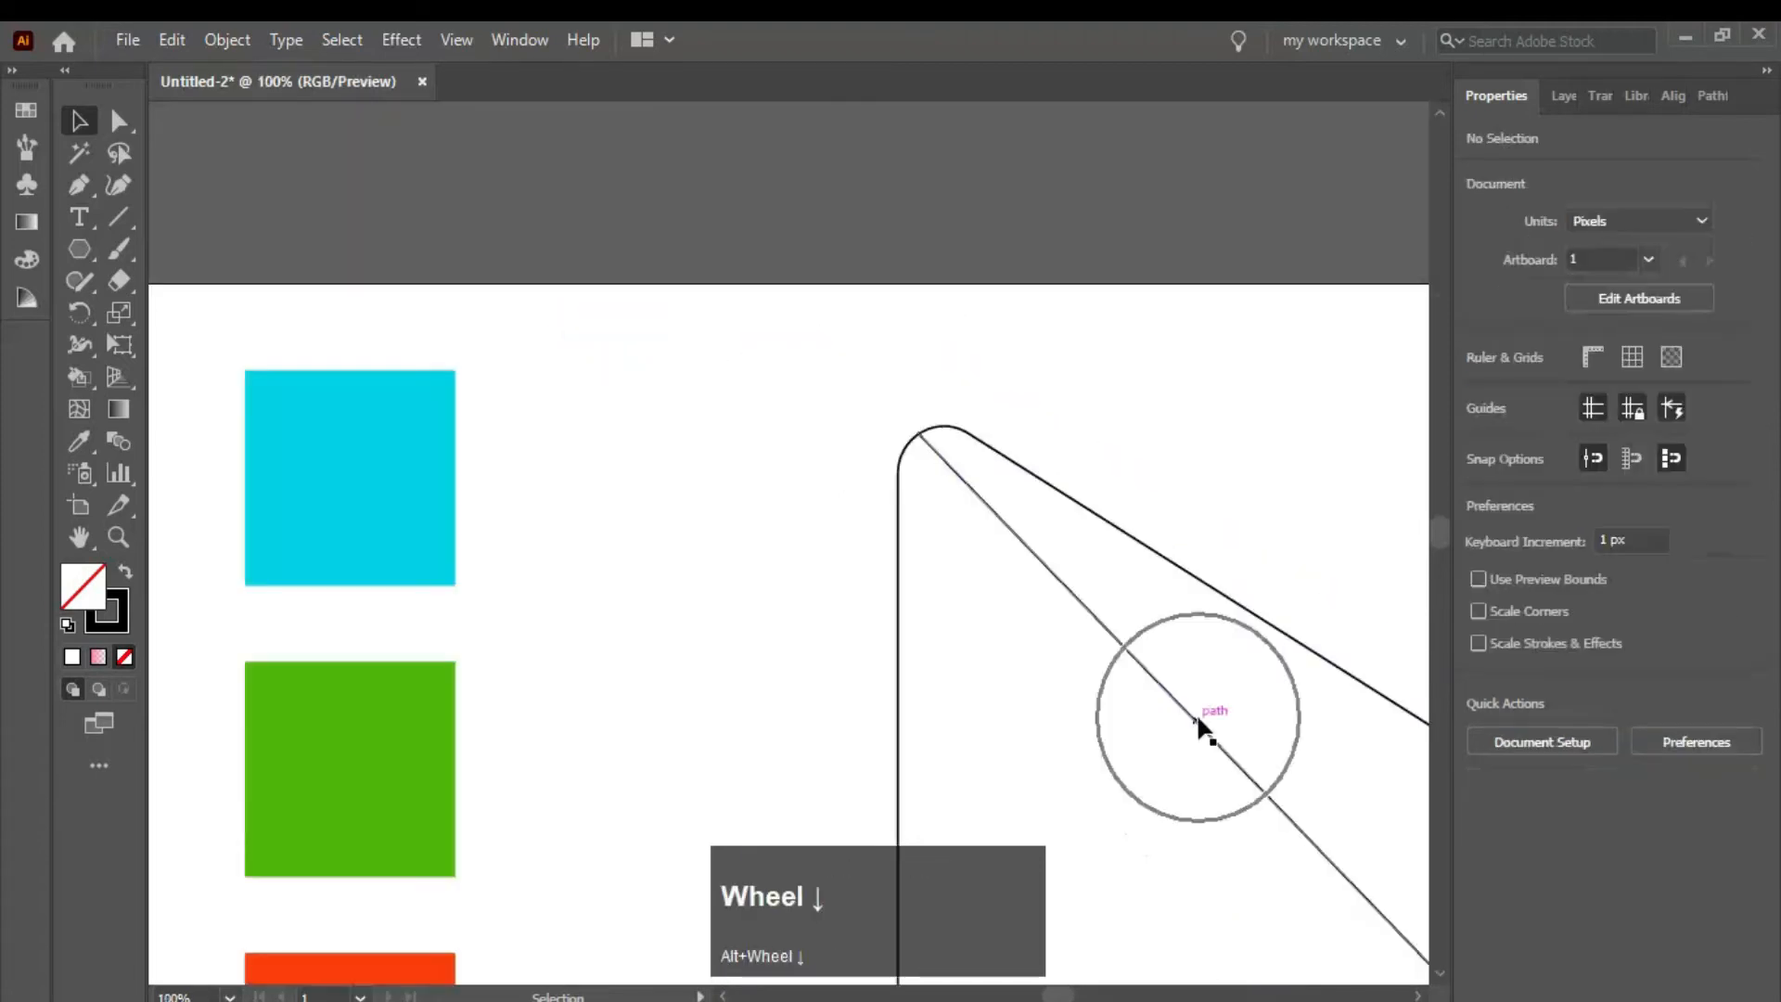
key("ctrl+0")
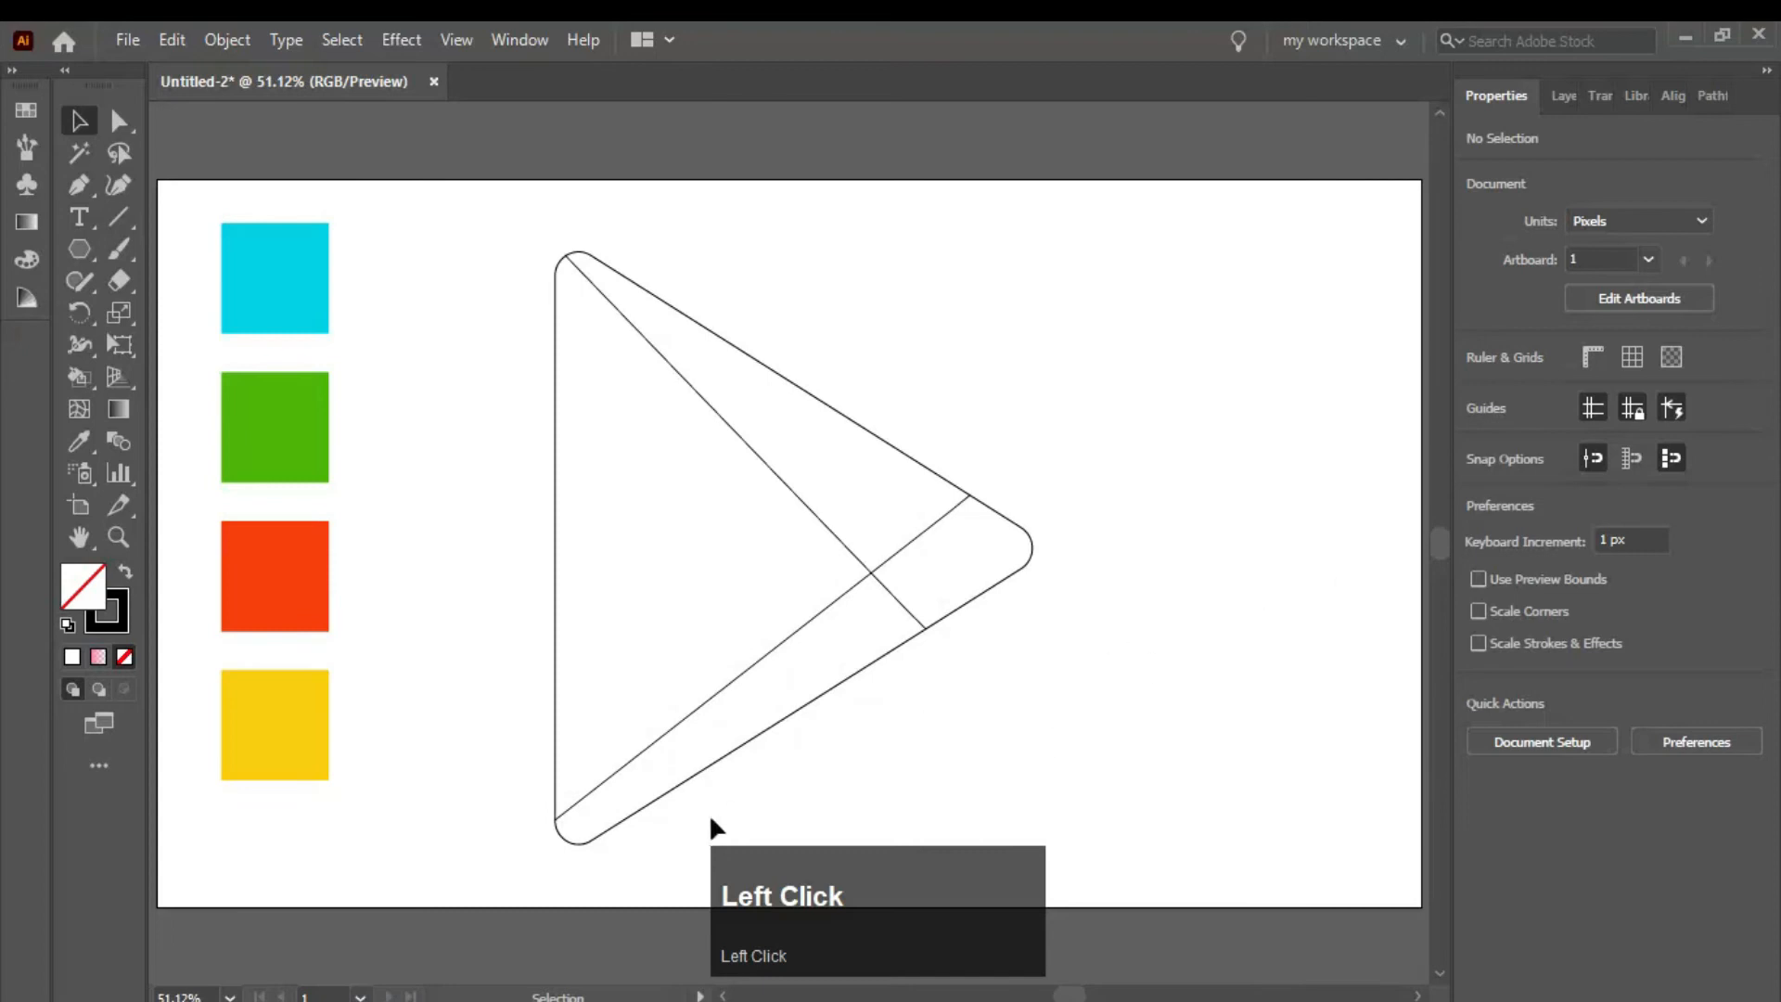
- Divide the rounded triangle along the two crossing lines with the Pathfinder Divide operation
left_click_drag(501, 253, 1090, 742)
left_click(1748, 754)
left_click(1484, 900)
left_click(1115, 665)
- Convert the divided triangle into a Live Paint group with the Live Paint Bucket
left_click(656, 509)
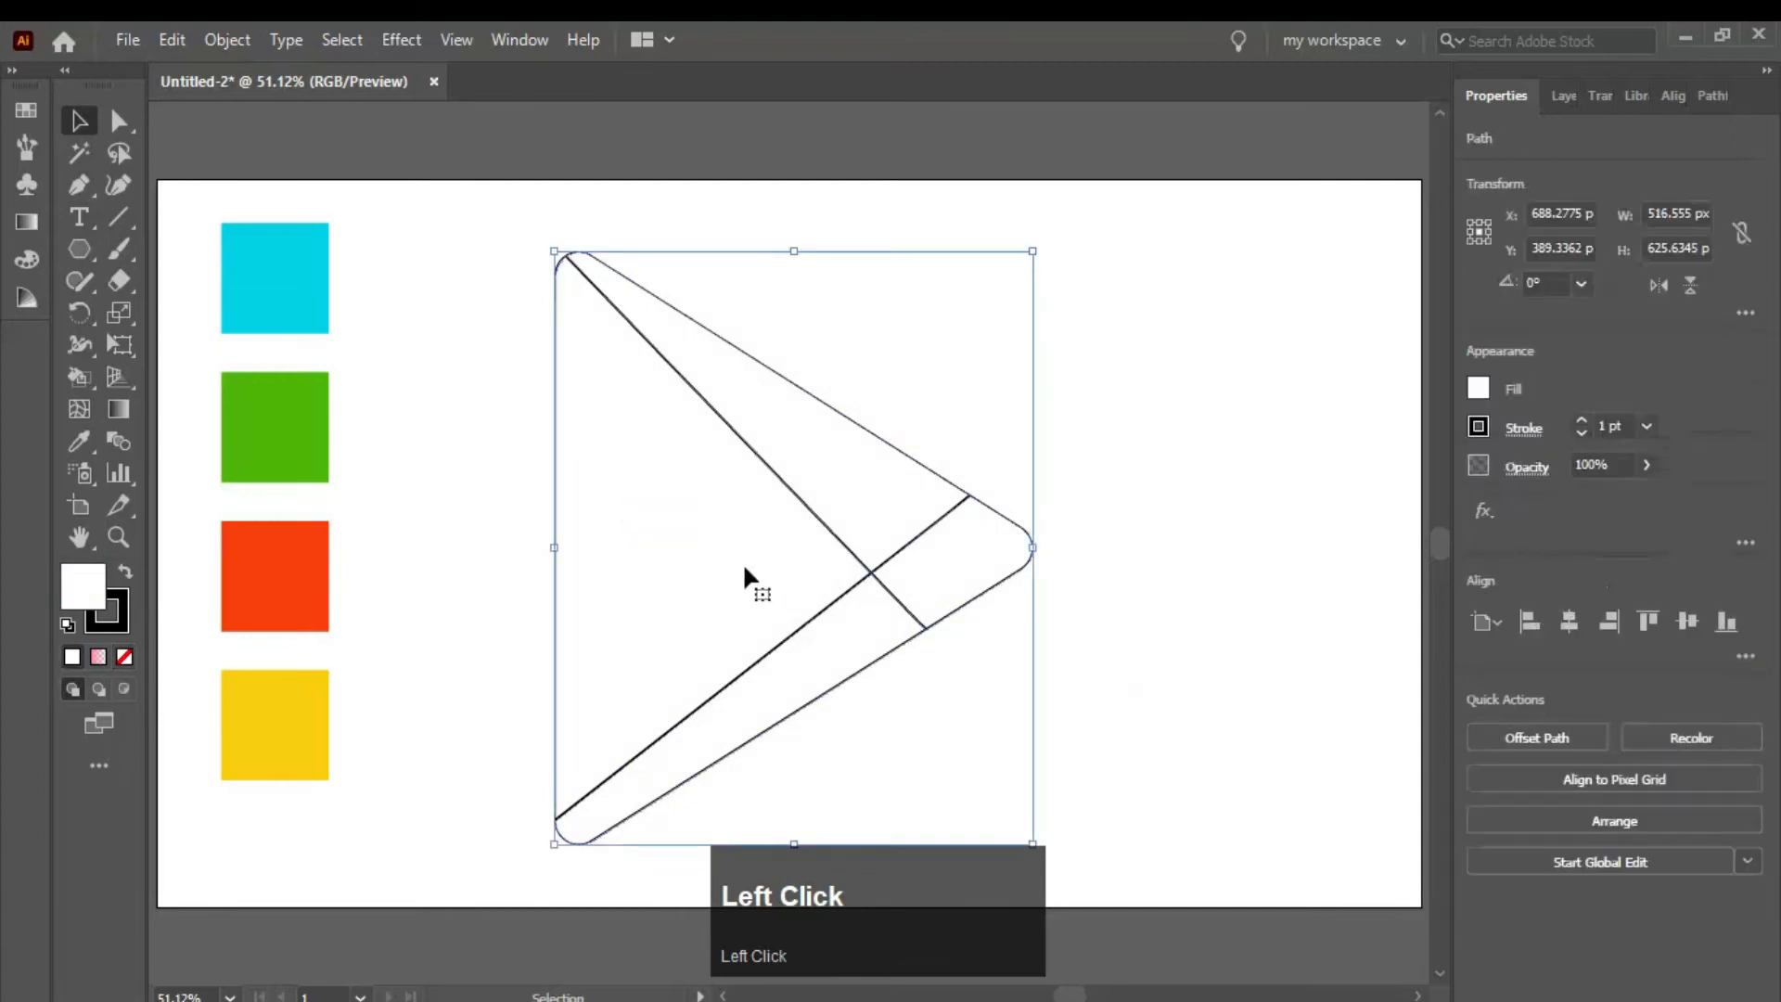
right_click(78, 376)
left_click(176, 407)
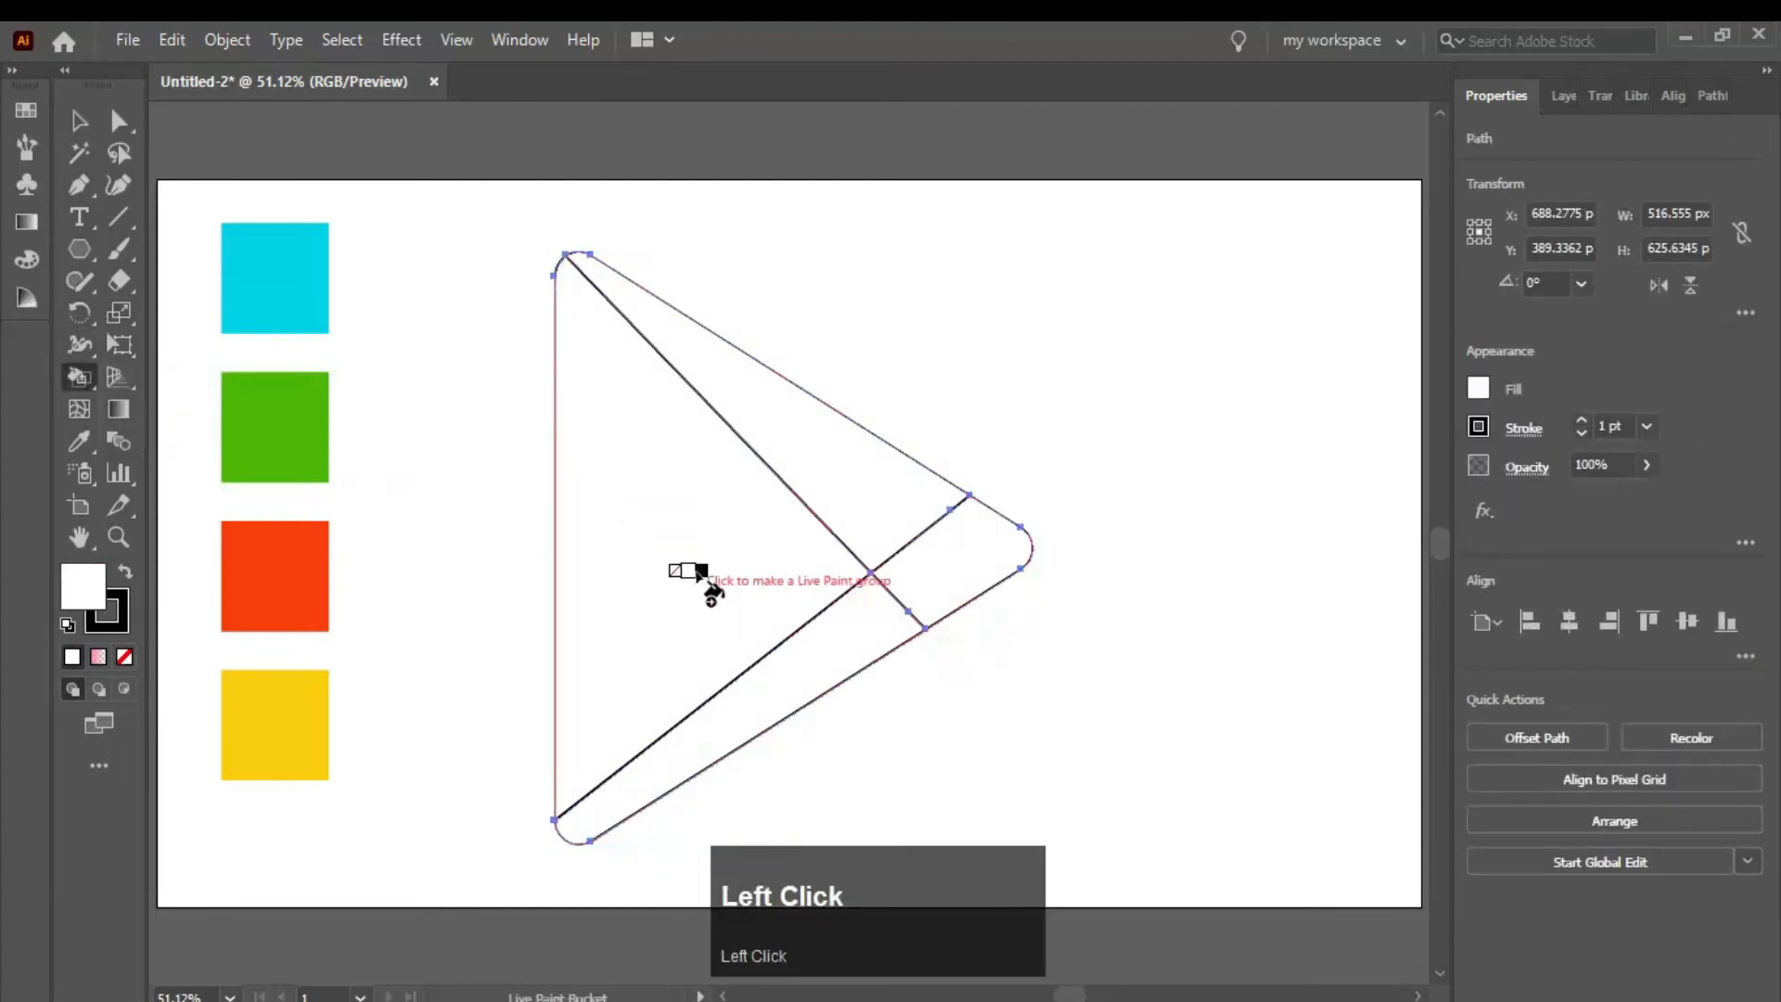
left_click(703, 590)
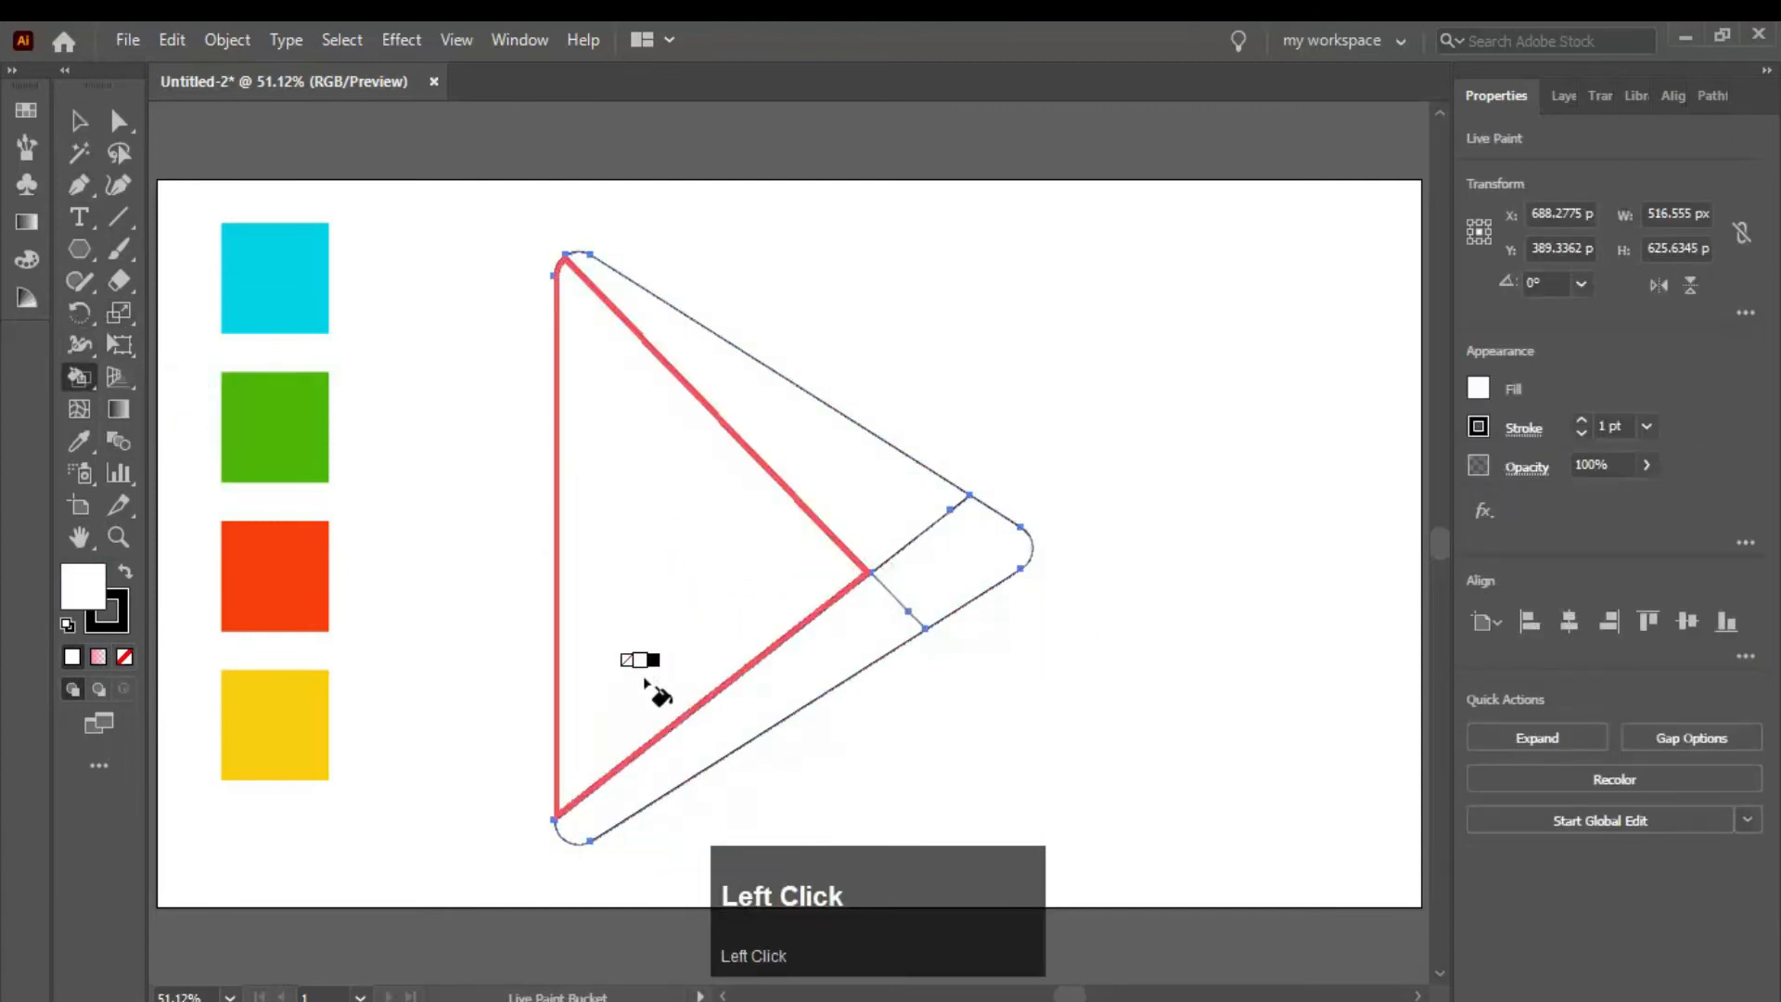
- Fill the large inner triangular face with the cyan of the sample square using Live Paint Bucket
left_click(291, 298)
key("v")
left_click(263, 287)
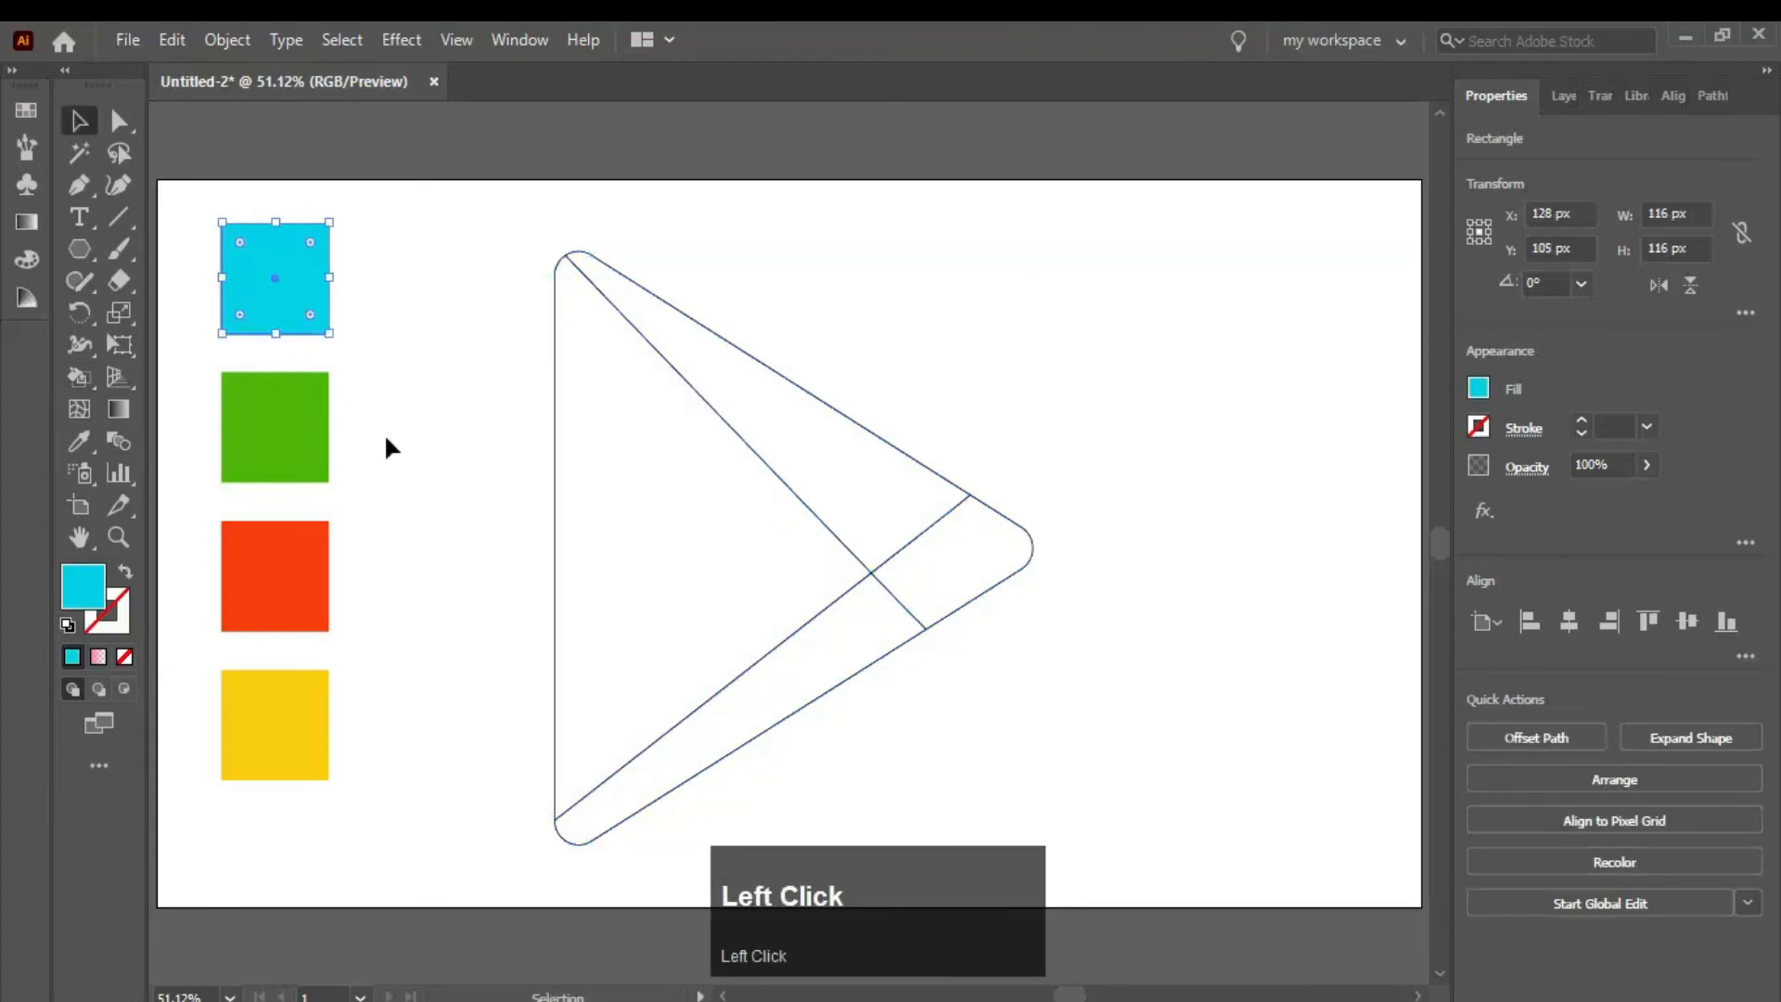
key("k")
left_click(675, 554)
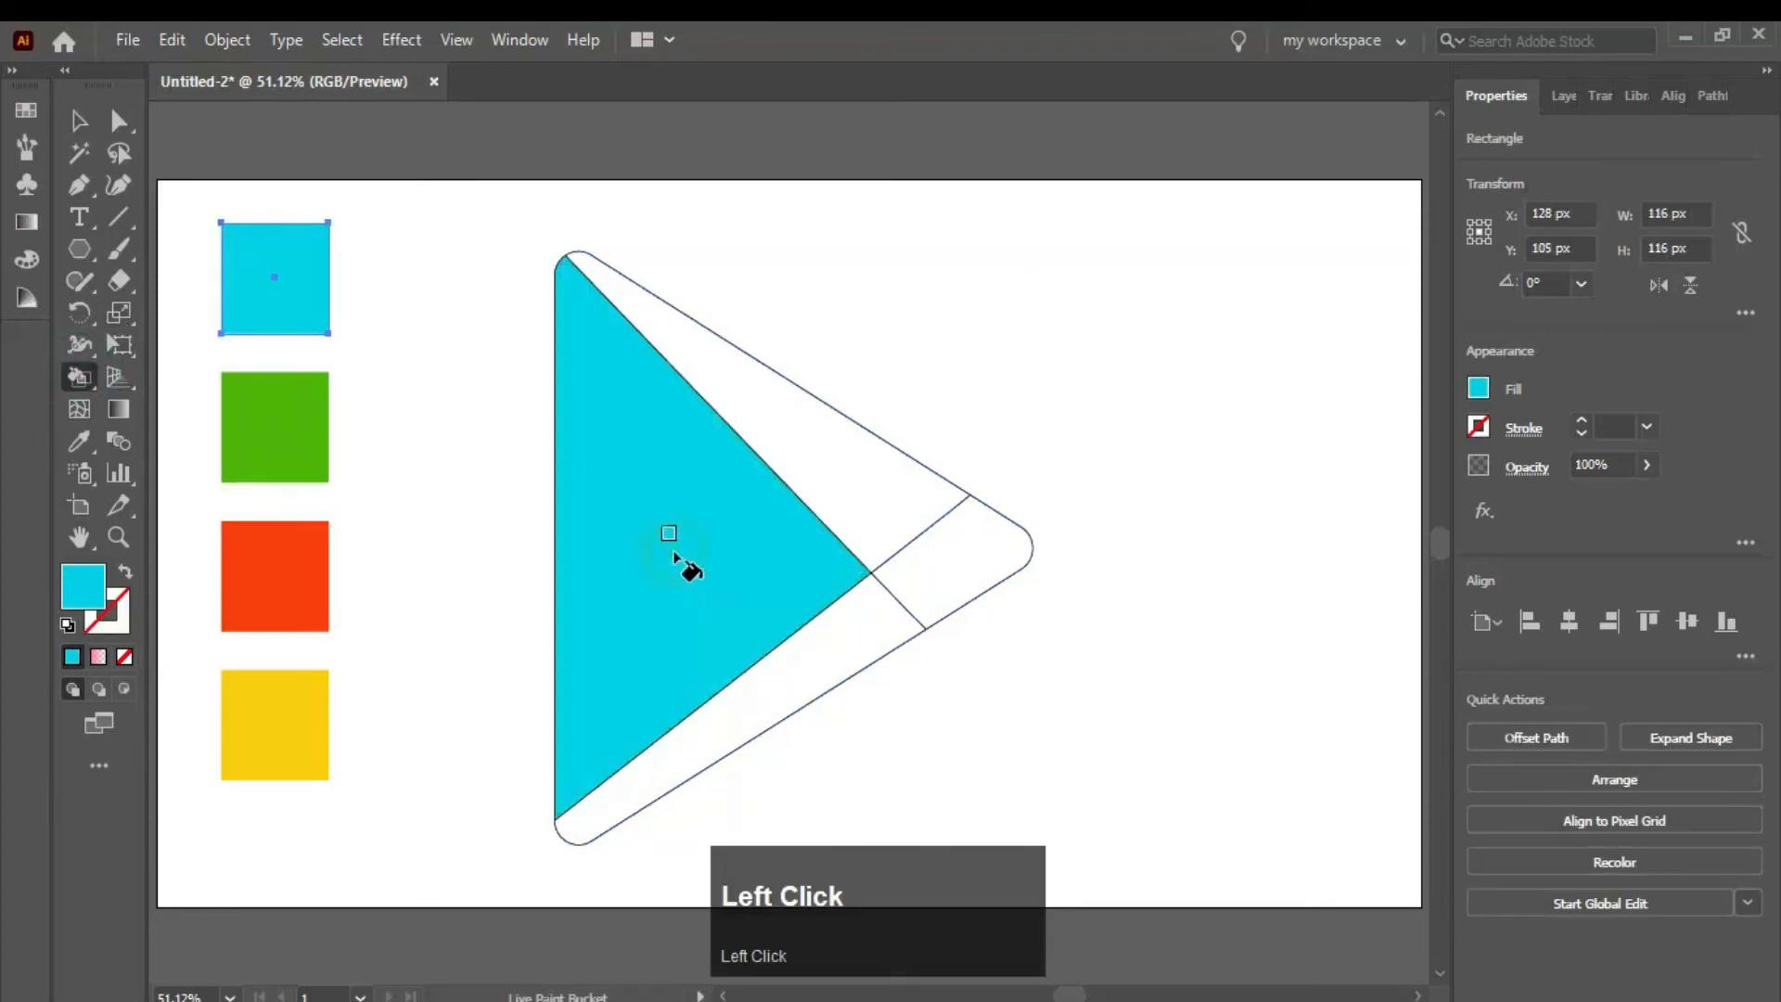
- Fill the long upper-edge face of the triangle with the green of the sample square using Live Paint Bucket
key("v")
left_click(271, 408)
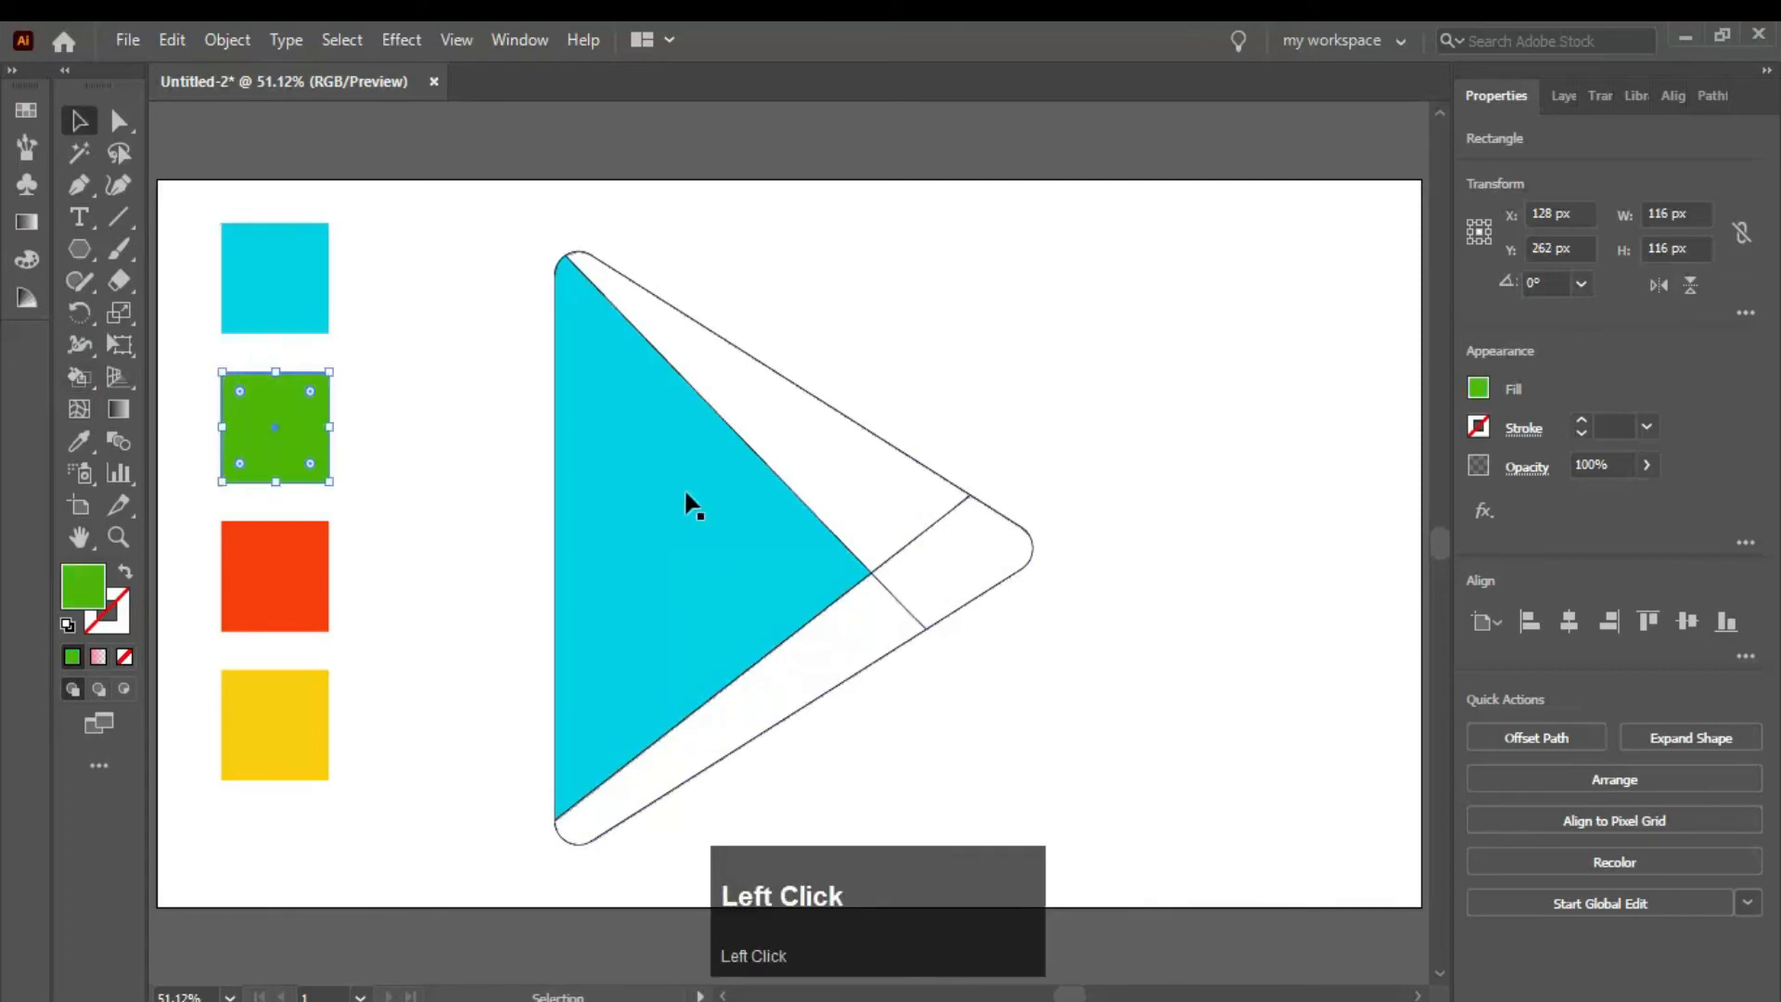
left_click(782, 419)
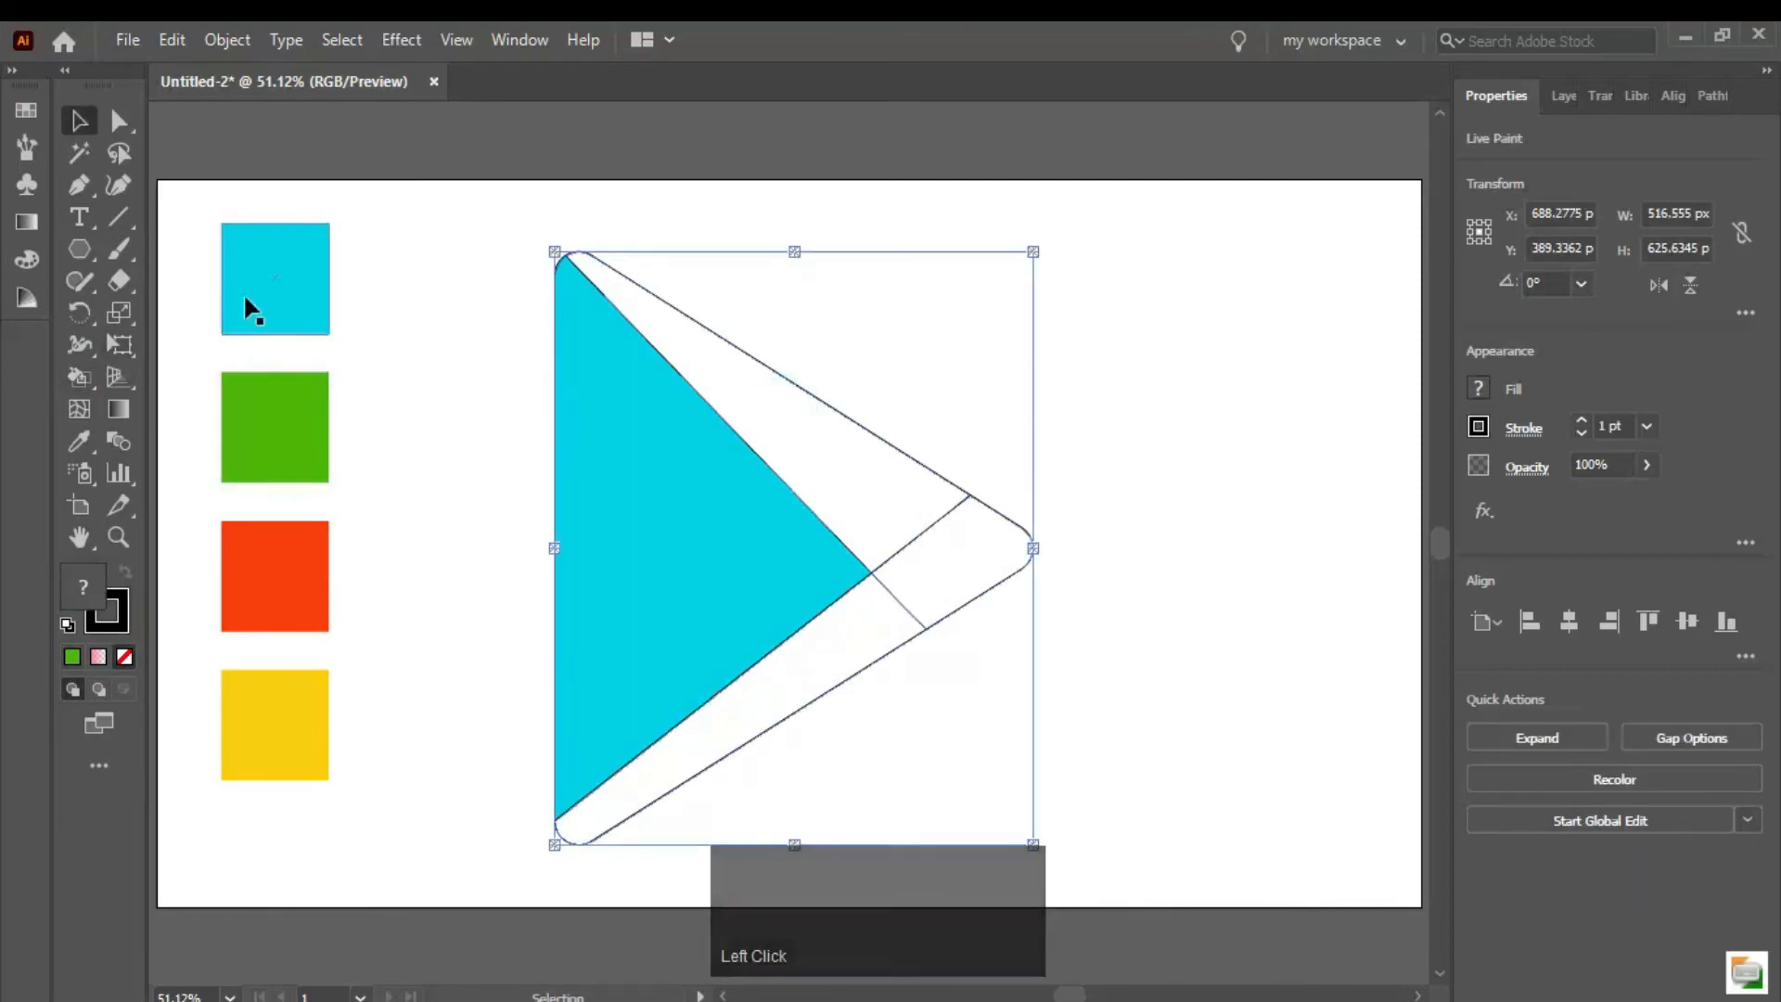
left_click(274, 406)
left_click(81, 373)
left_click(759, 427)
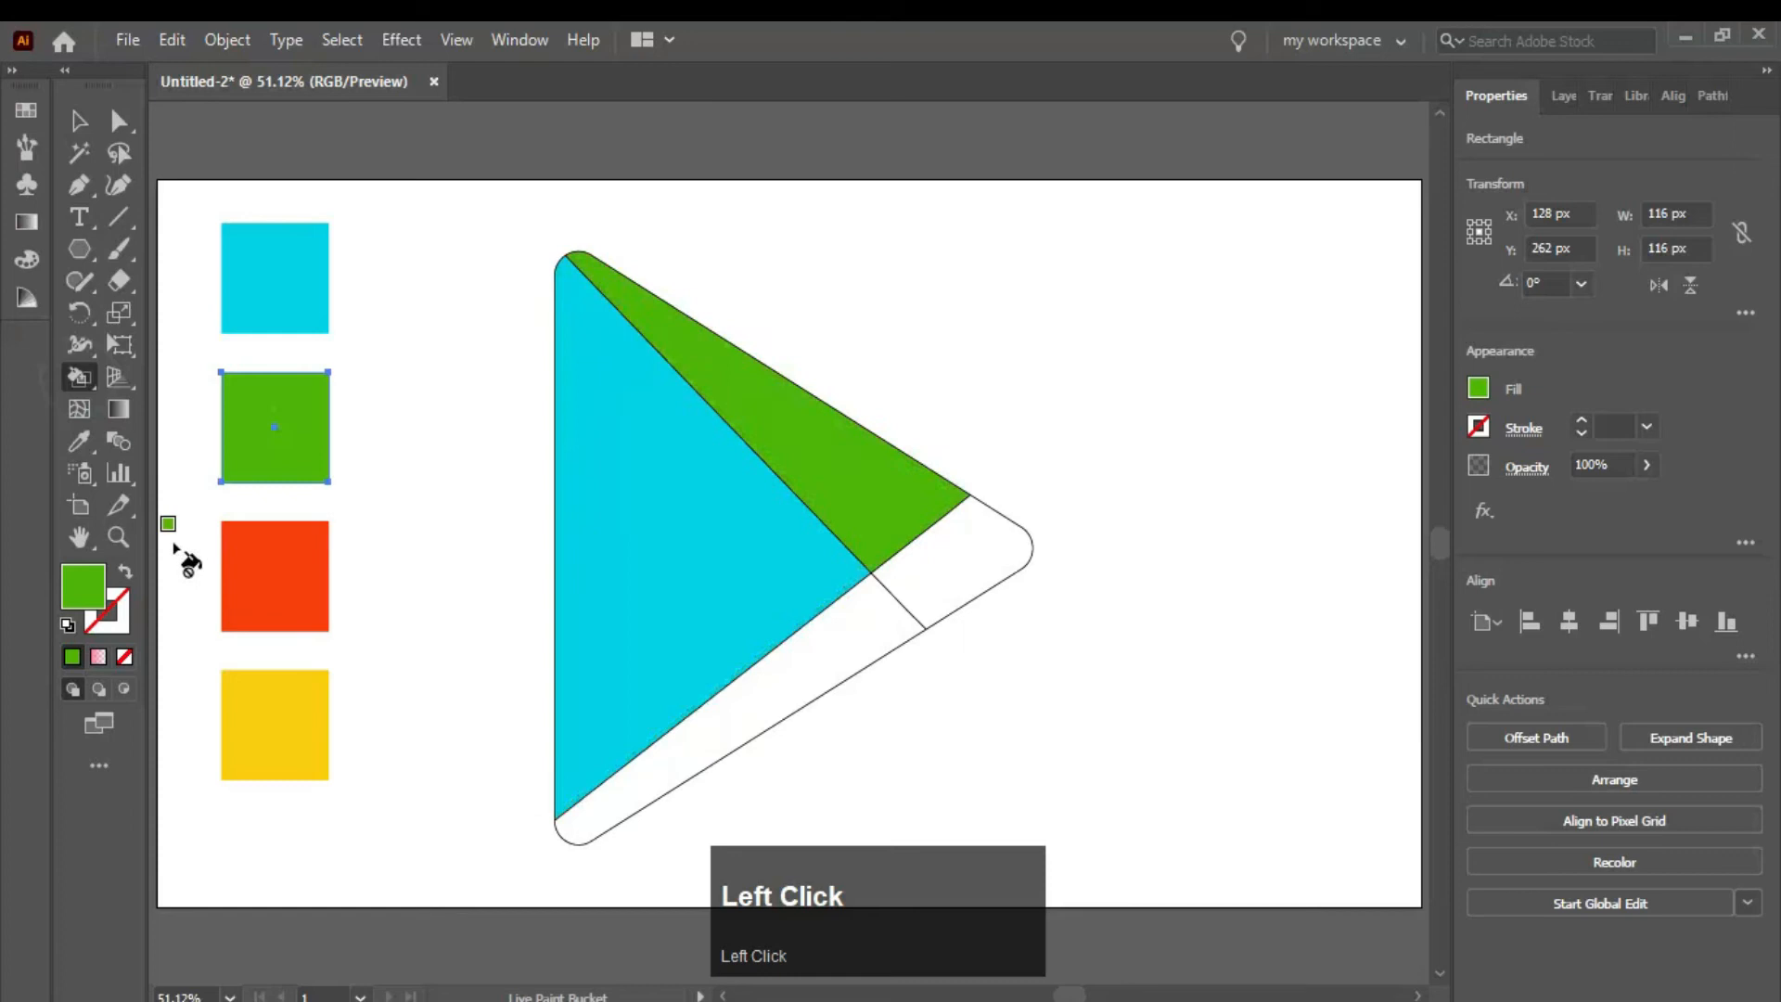
- Fill the long lower-edge face of the triangle with the red-orange of the sample square using Live Paint Bucket
key("v")
left_click(271, 577)
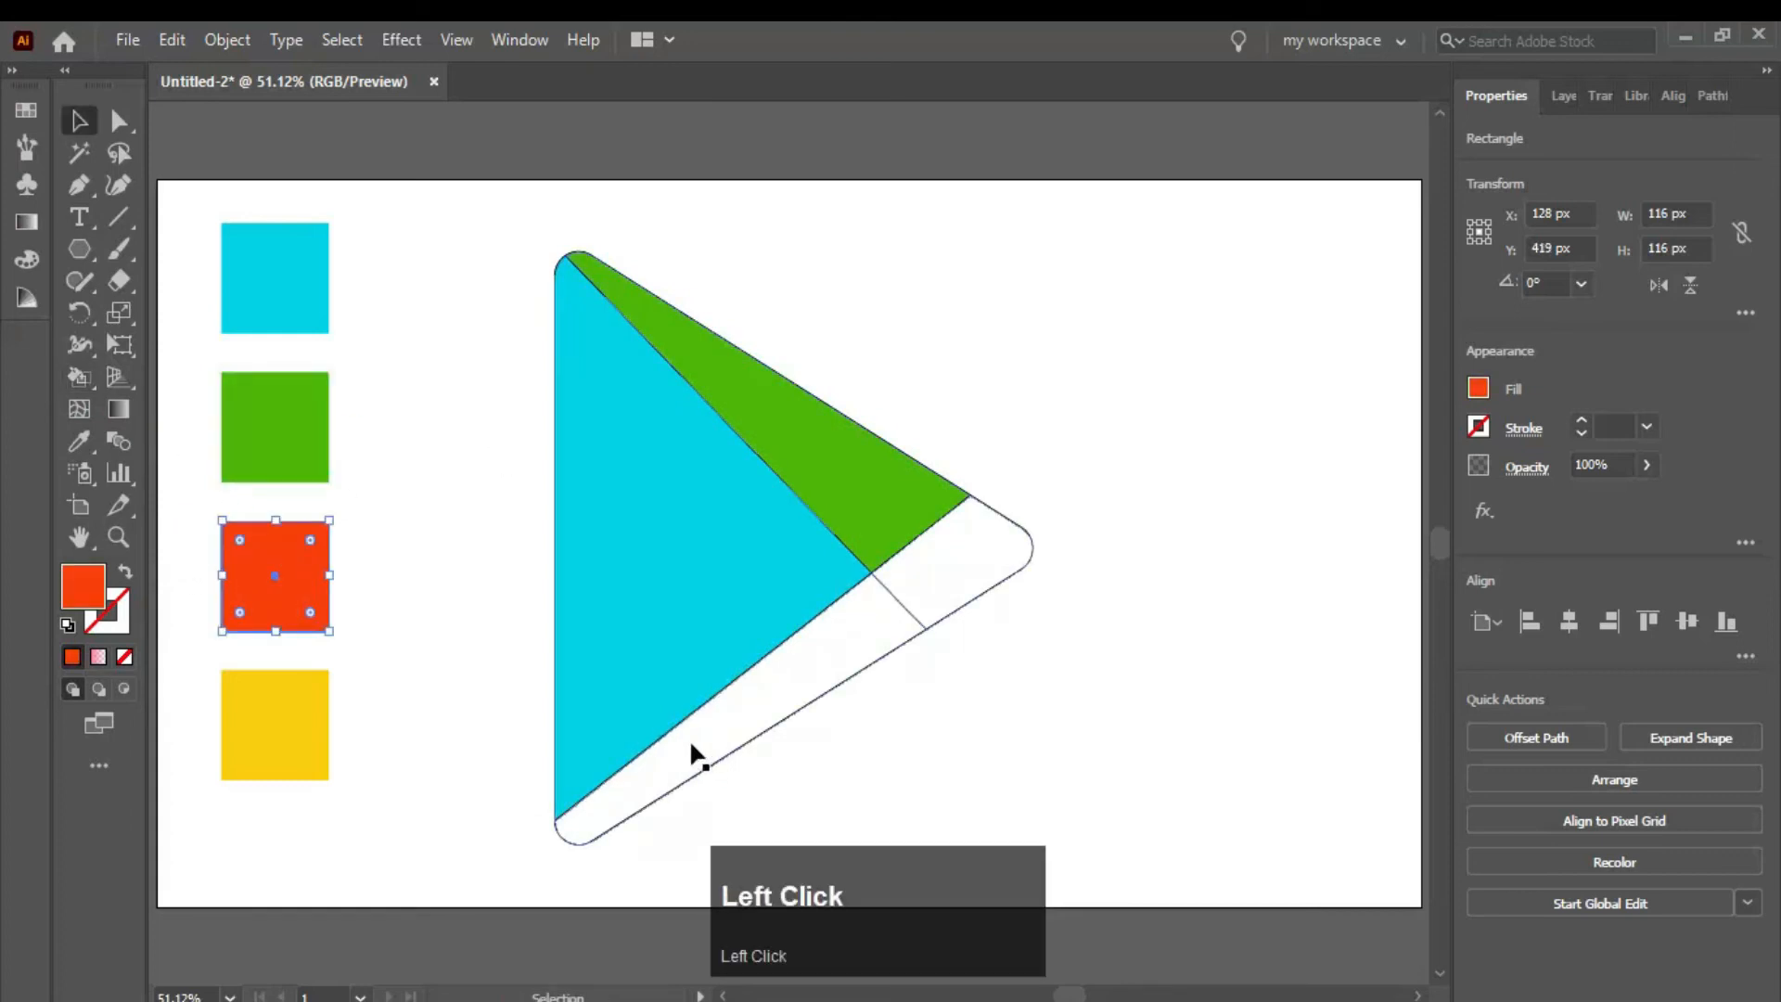
left_click(82, 377)
left_click(761, 729)
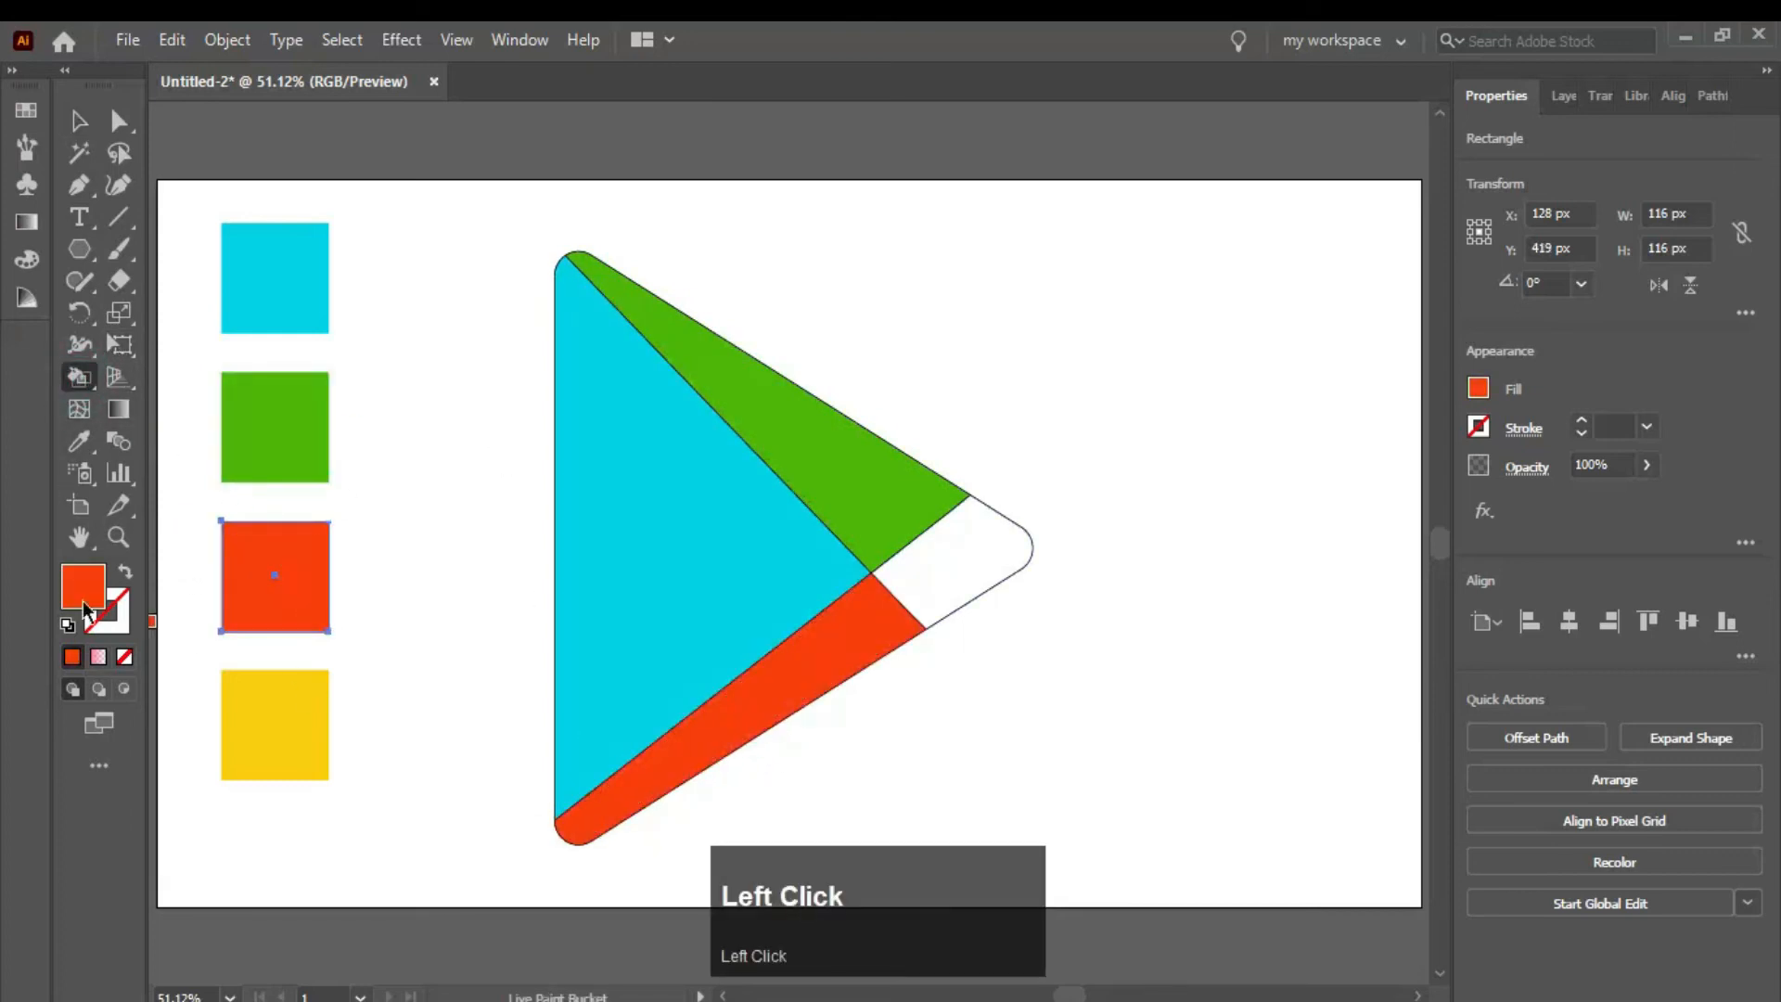
- Fill the rounded tip face of the triangle with the yellow of the sample square using Live Paint Bucket
key("v")
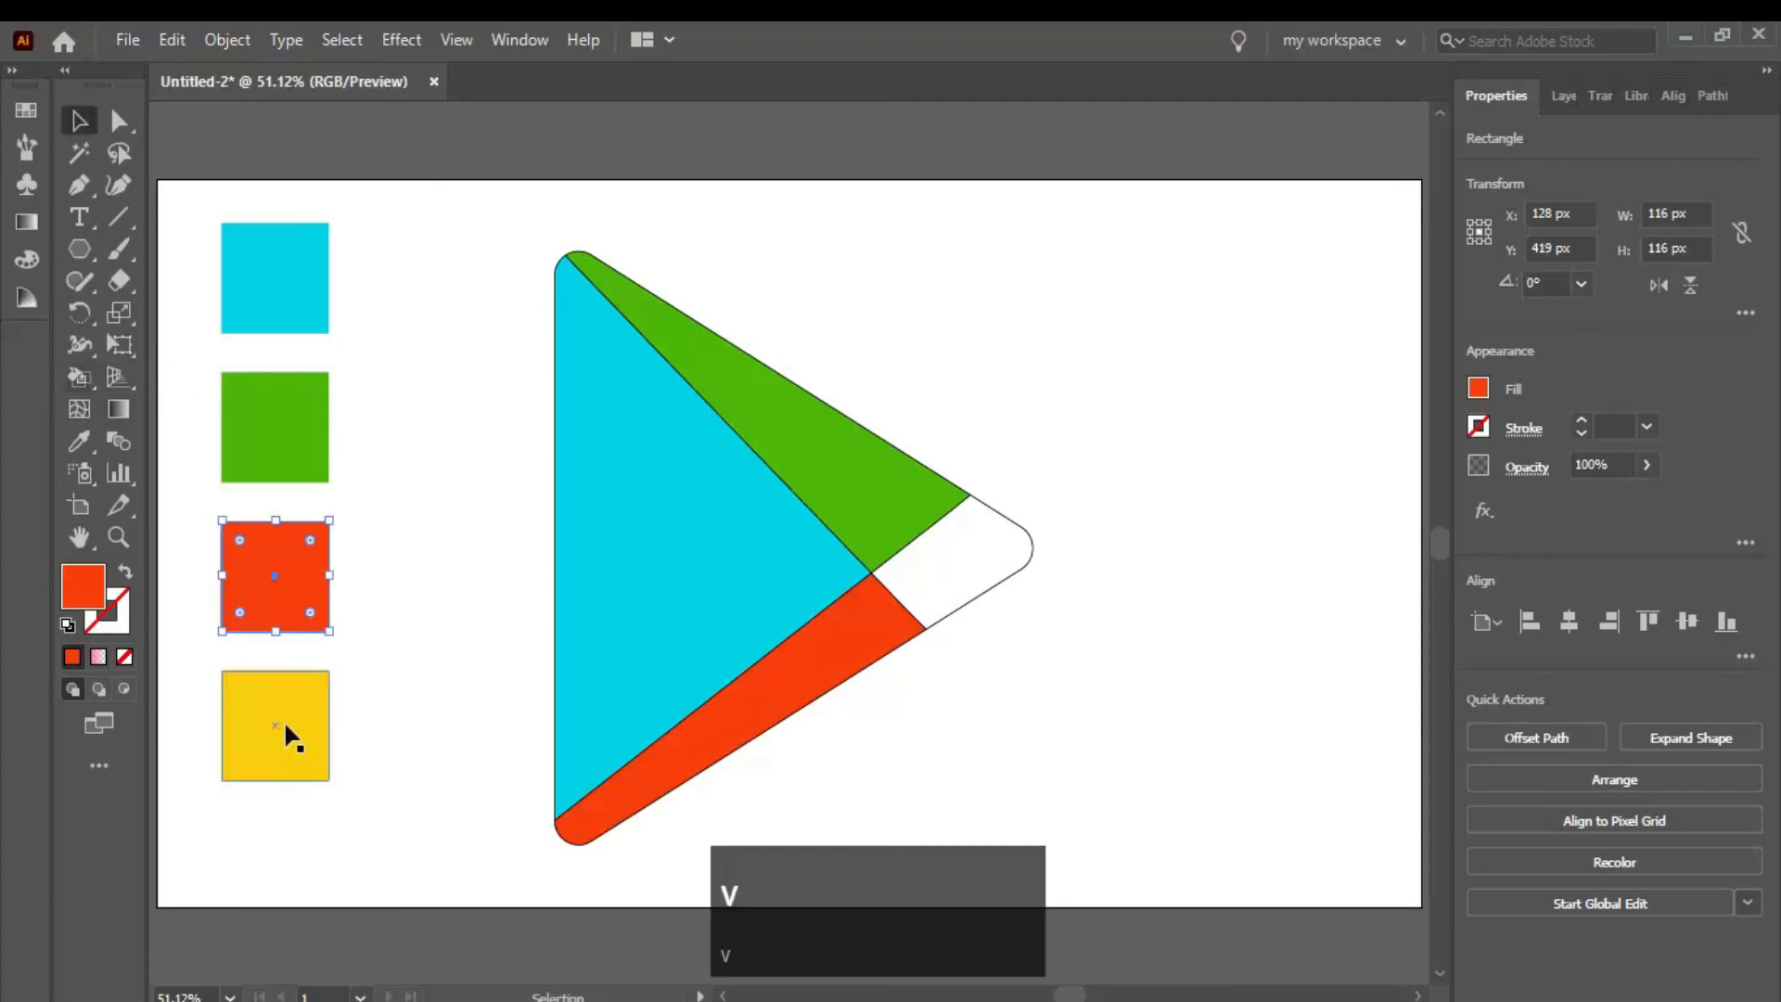
left_click(284, 720)
left_click(970, 580)
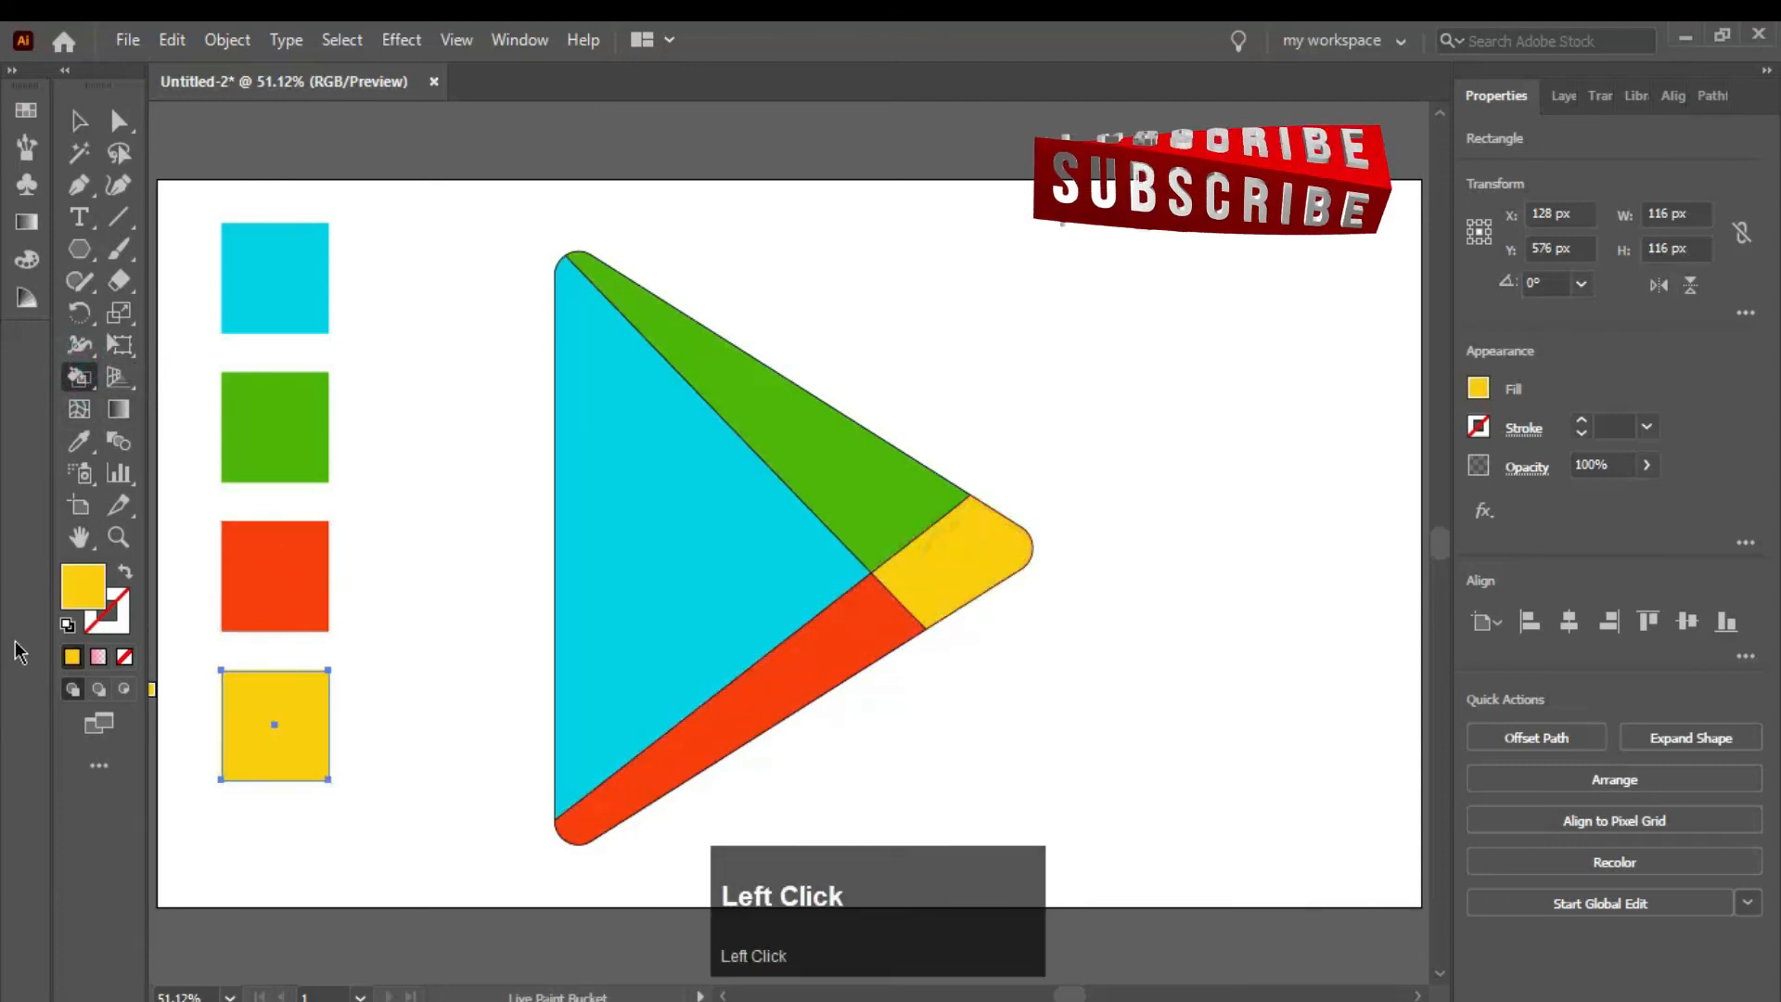
key("v")
left_click_drag(509, 232, 1071, 821)
left_click(1002, 650)
left_click(971, 584)
left_click(1087, 543)
left_click(902, 464)
left_click(1115, 469)
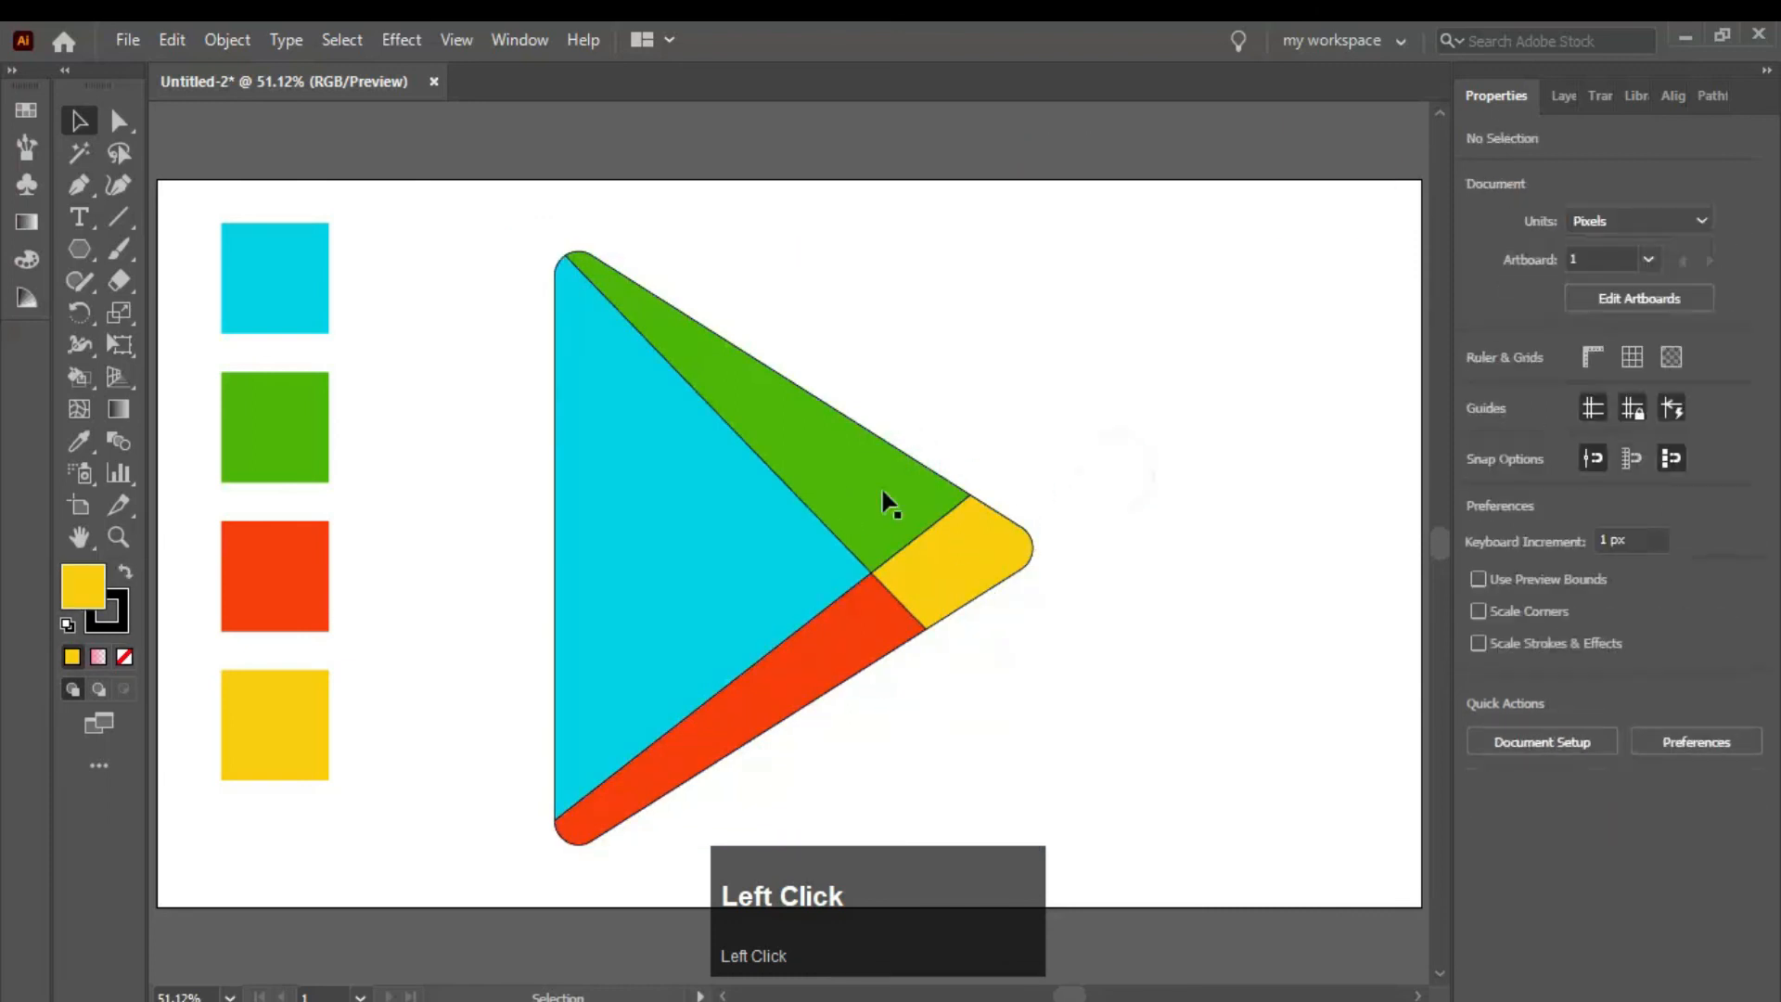
- Add a previewed Drop Shadow effect to the coloured triangle and set the shadow's opacity to 35%
left_click(658, 551)
left_click(405, 39)
left_click(517, 342)
left_click(752, 345)
left_click(1333, 343)
scroll(1331, 344, "up", 4)
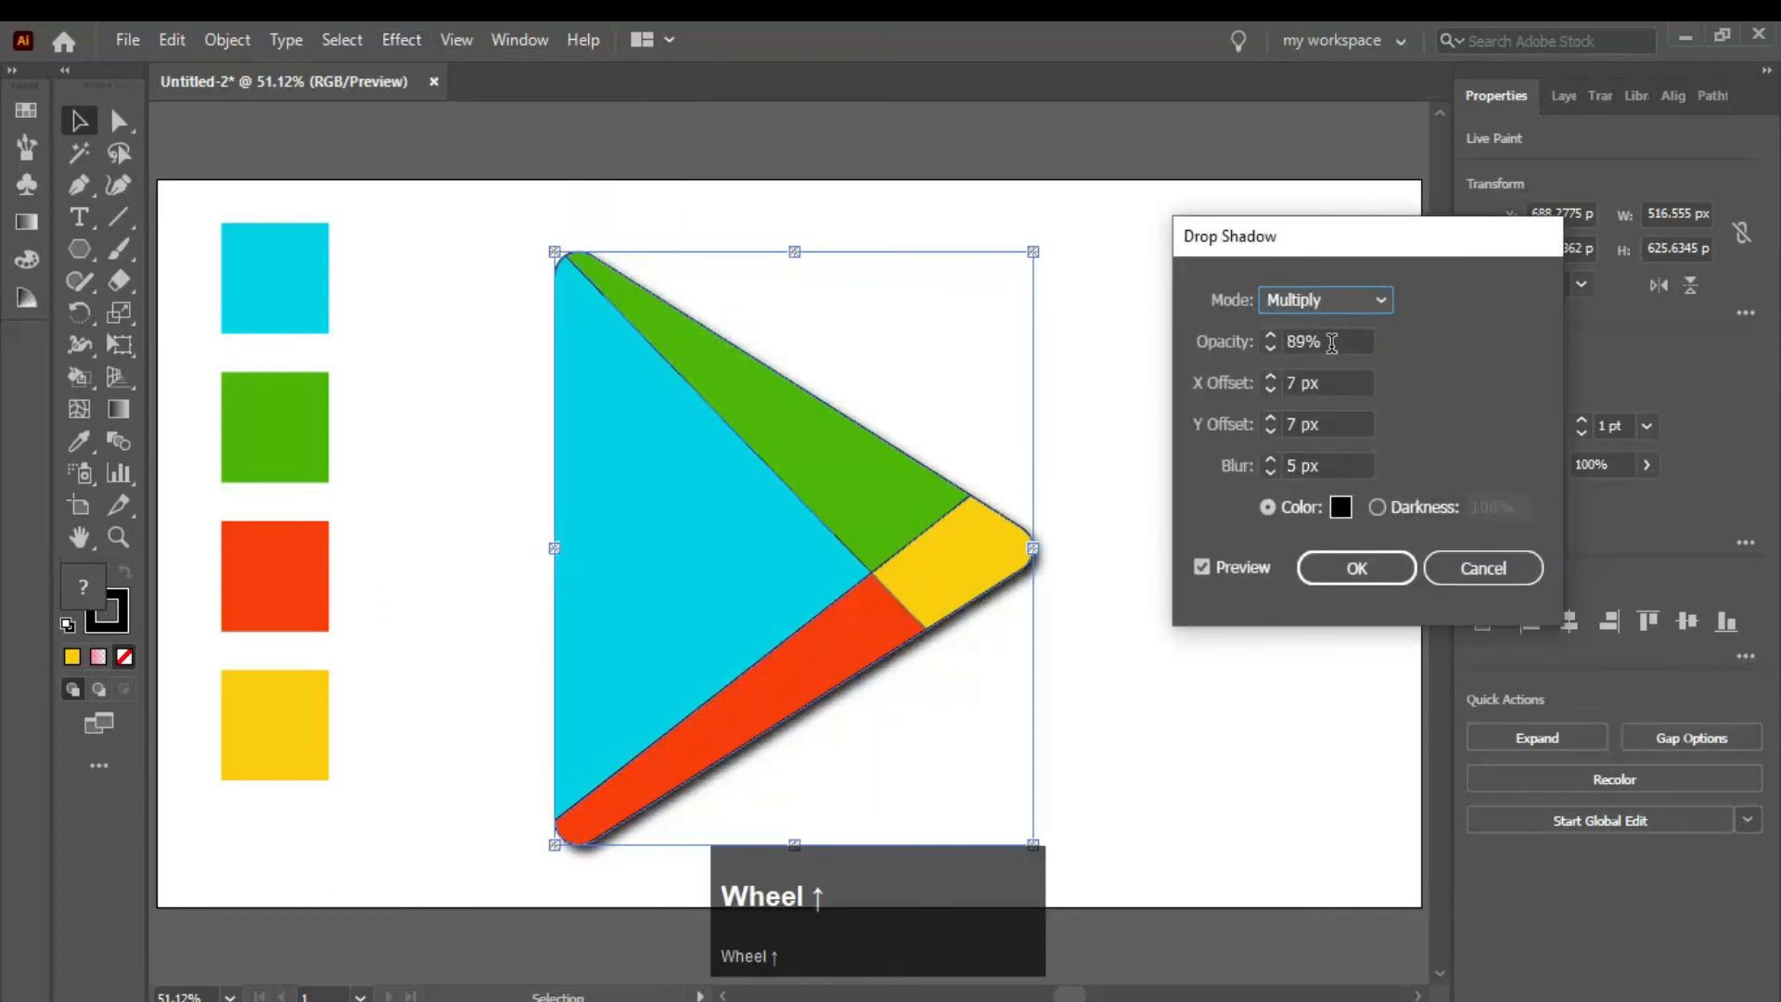
scroll(1330, 343, "down", 20)
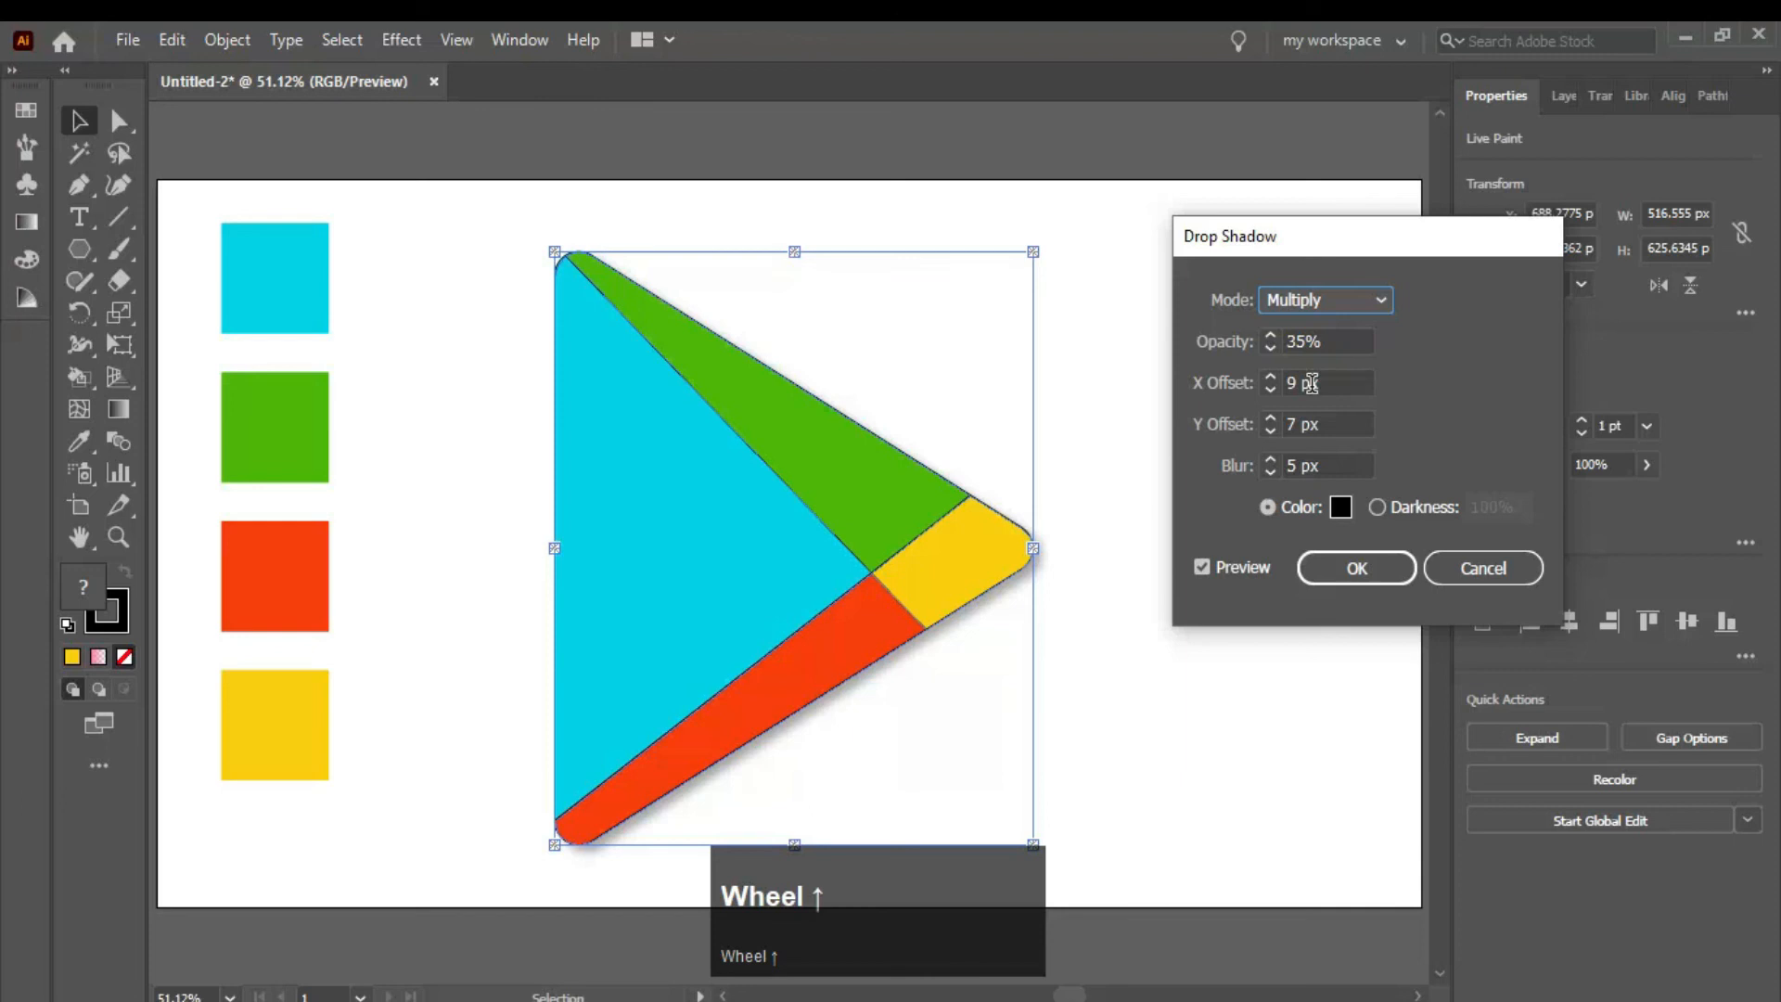
- Set the drop shadow's X offset to 3 px and Y offset to 8 px, apply it and deselect the logo
scroll(1320, 420, "down", 4)
scroll(1320, 421, "up", 5)
scroll(1306, 380, "down", 3)
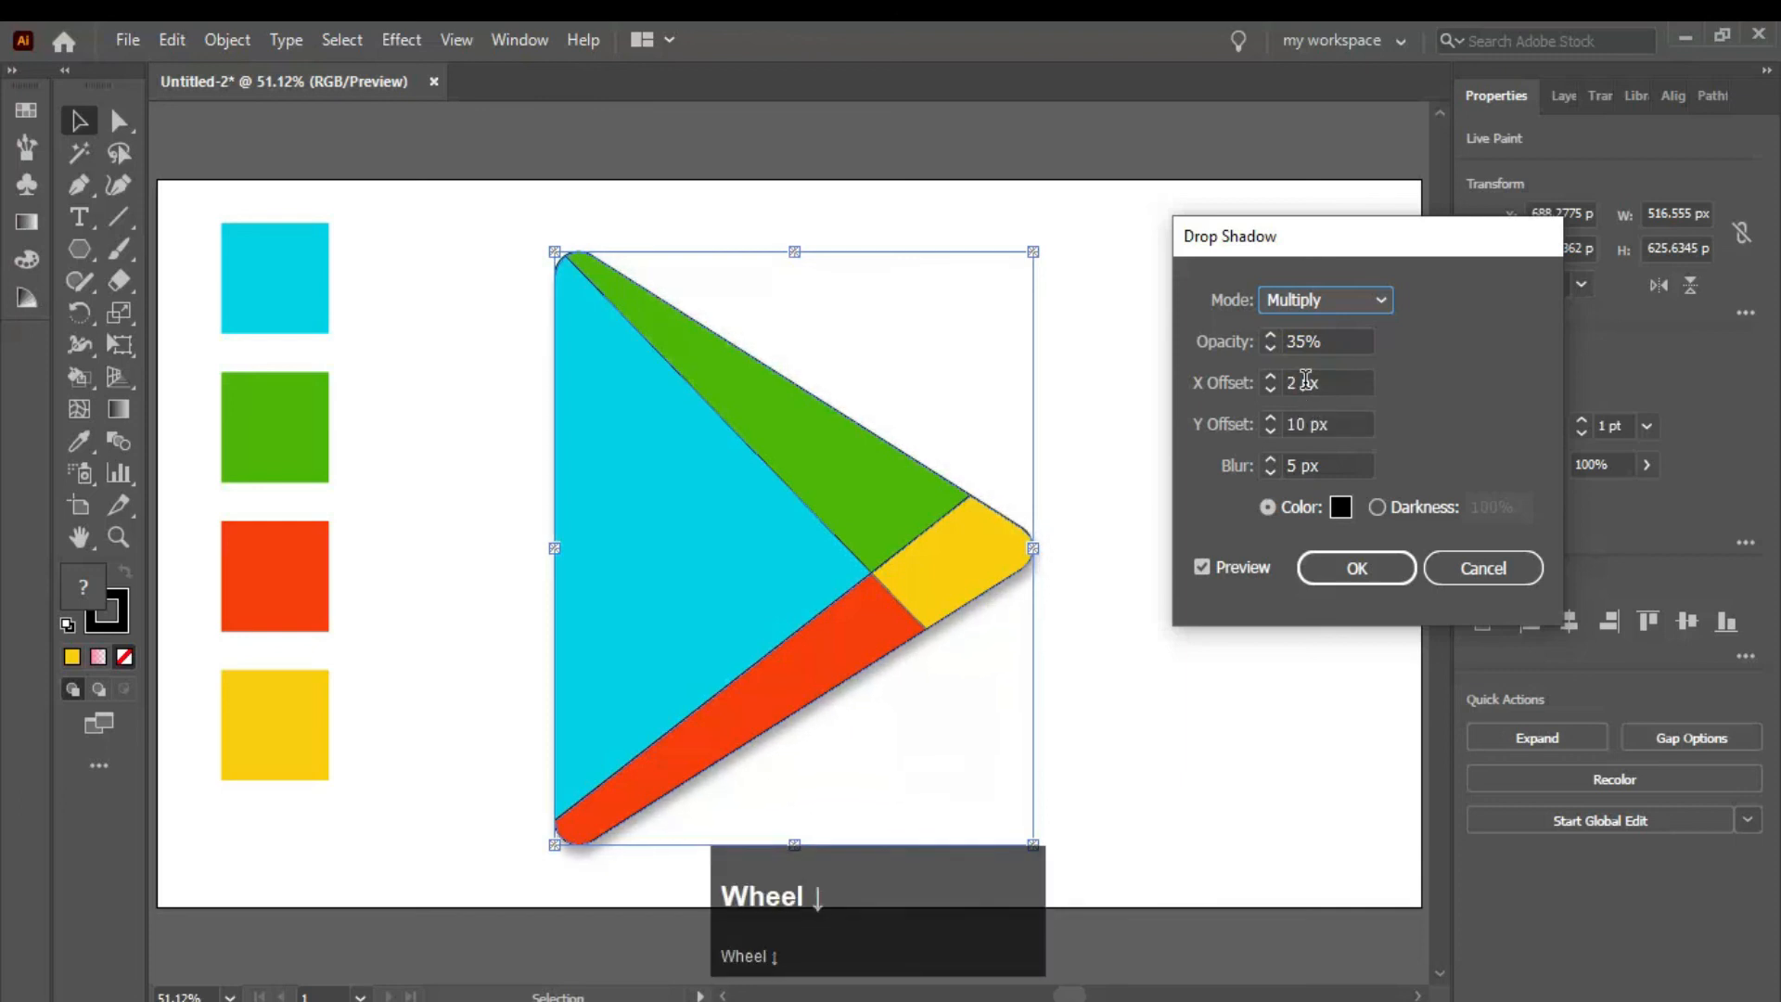
scroll(1306, 381, "up", 8)
scroll(1306, 425, "down", 2)
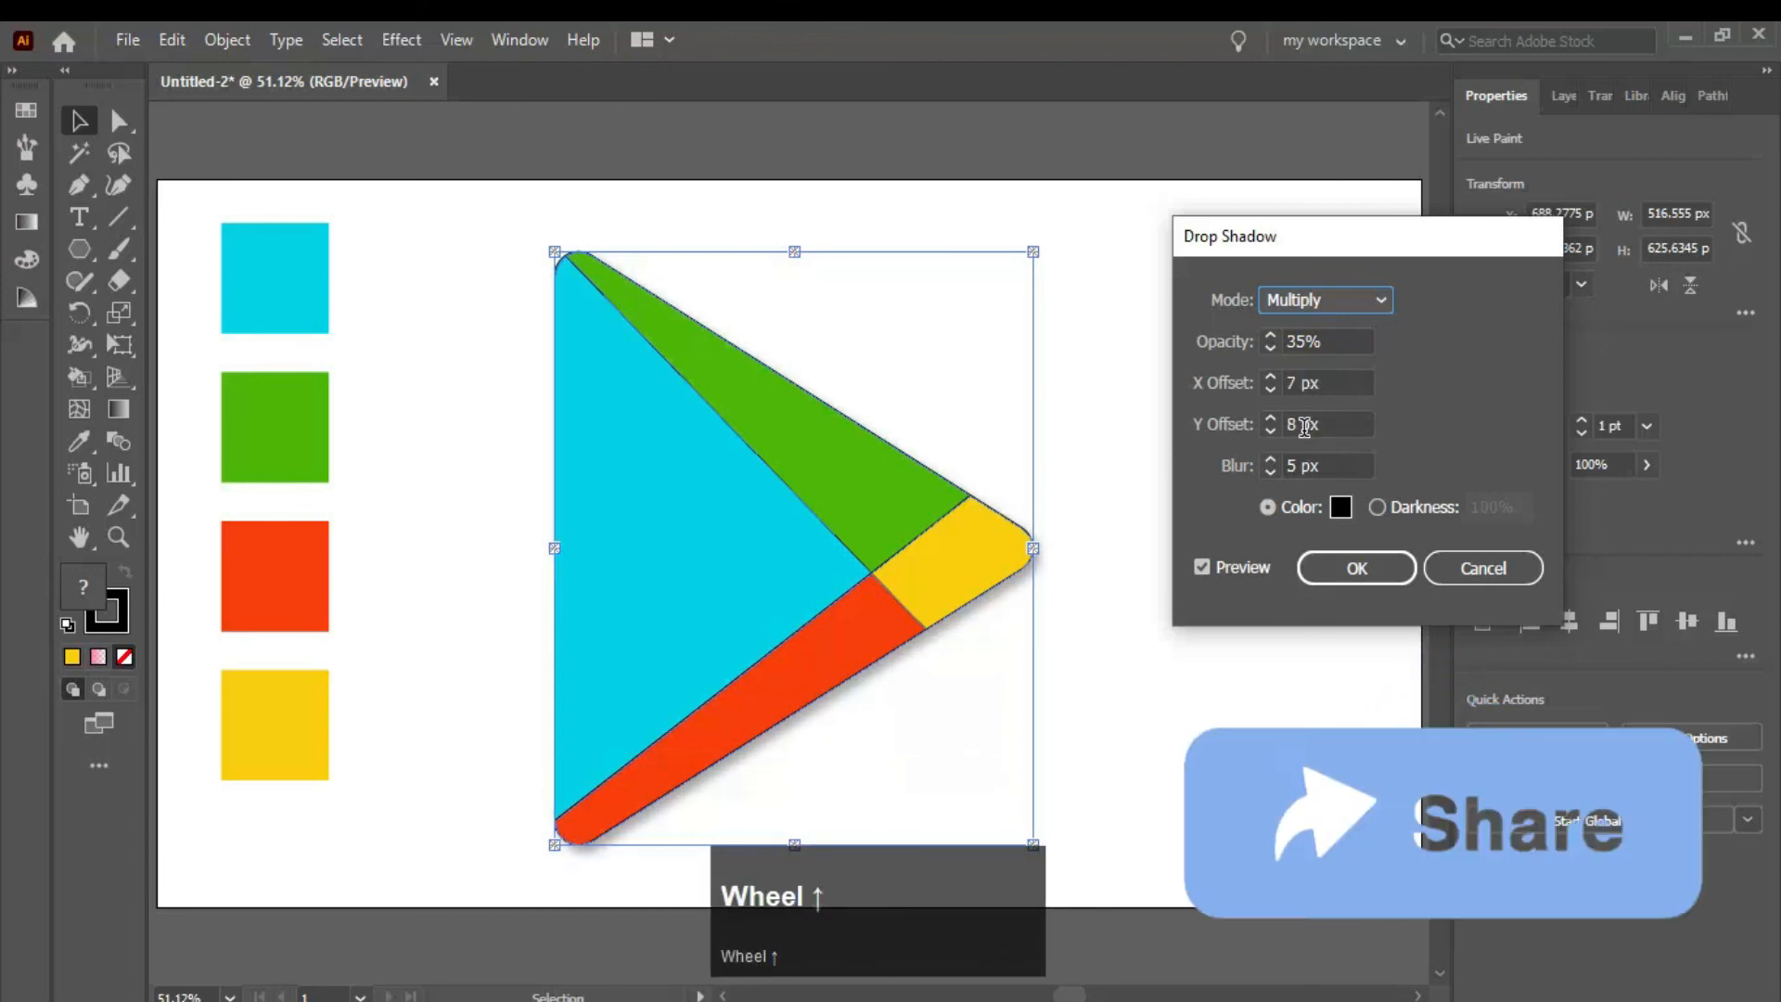
scroll(1318, 380, "up", 1)
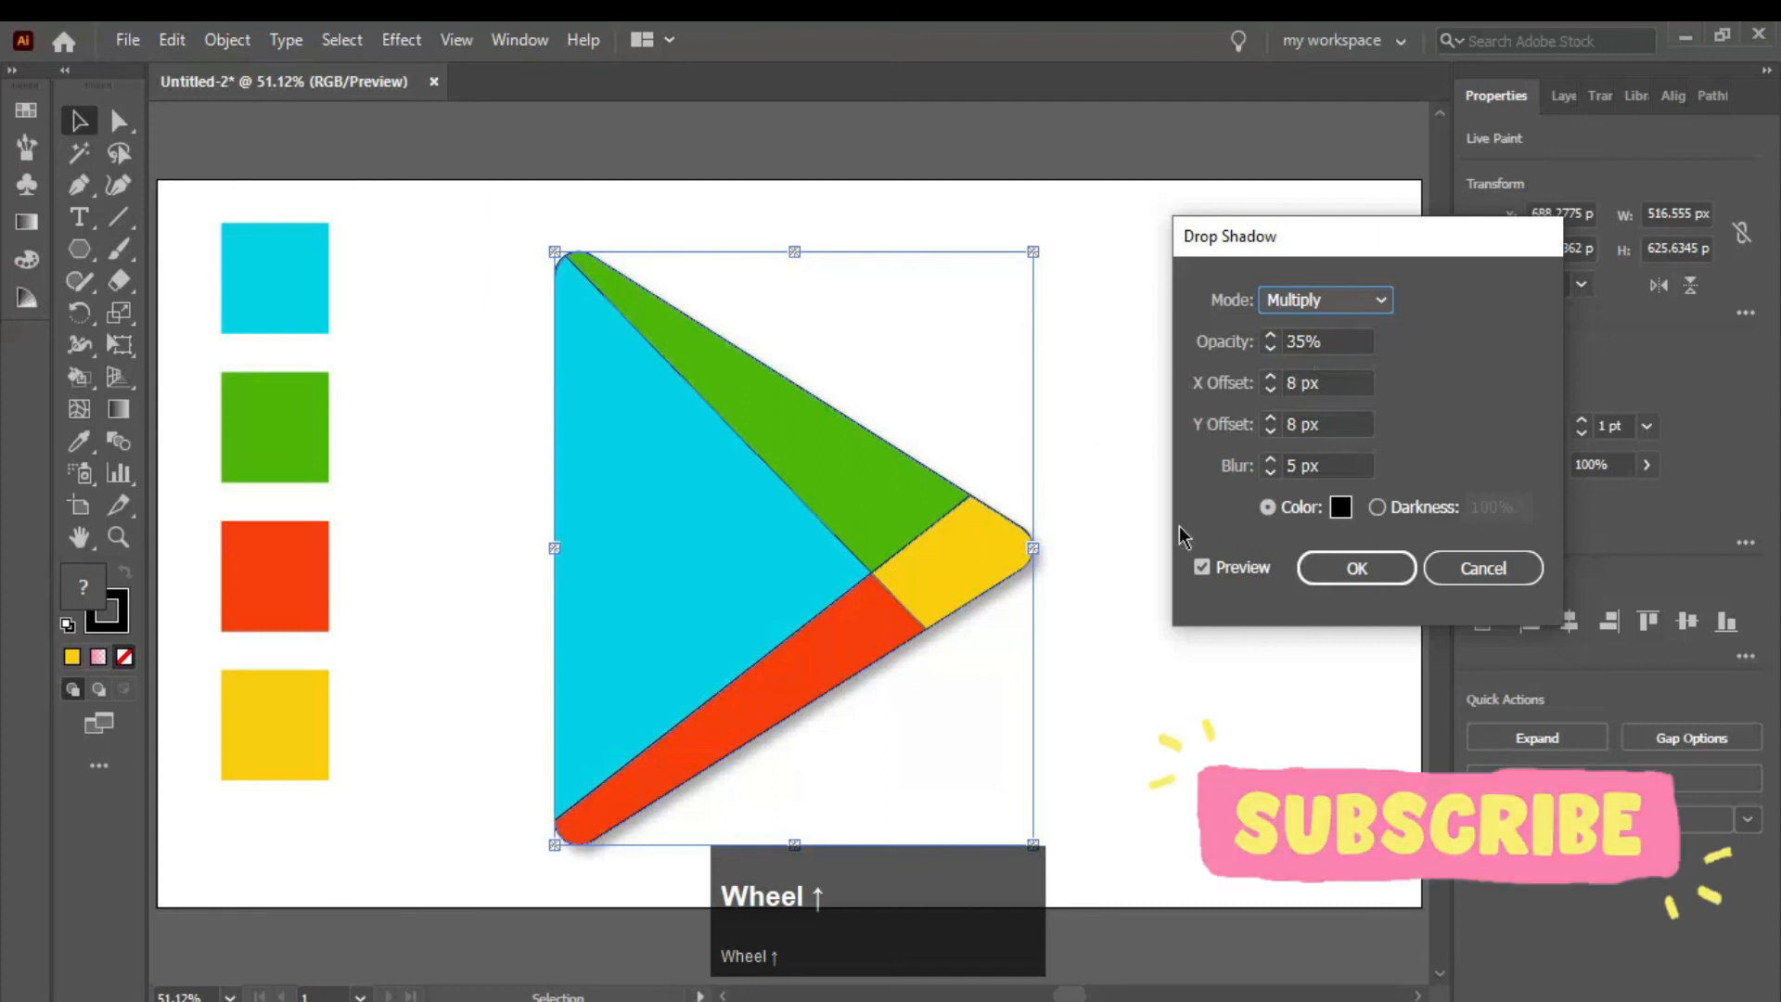
scroll(1330, 381, "down", 3)
scroll(1329, 381, "down", 2)
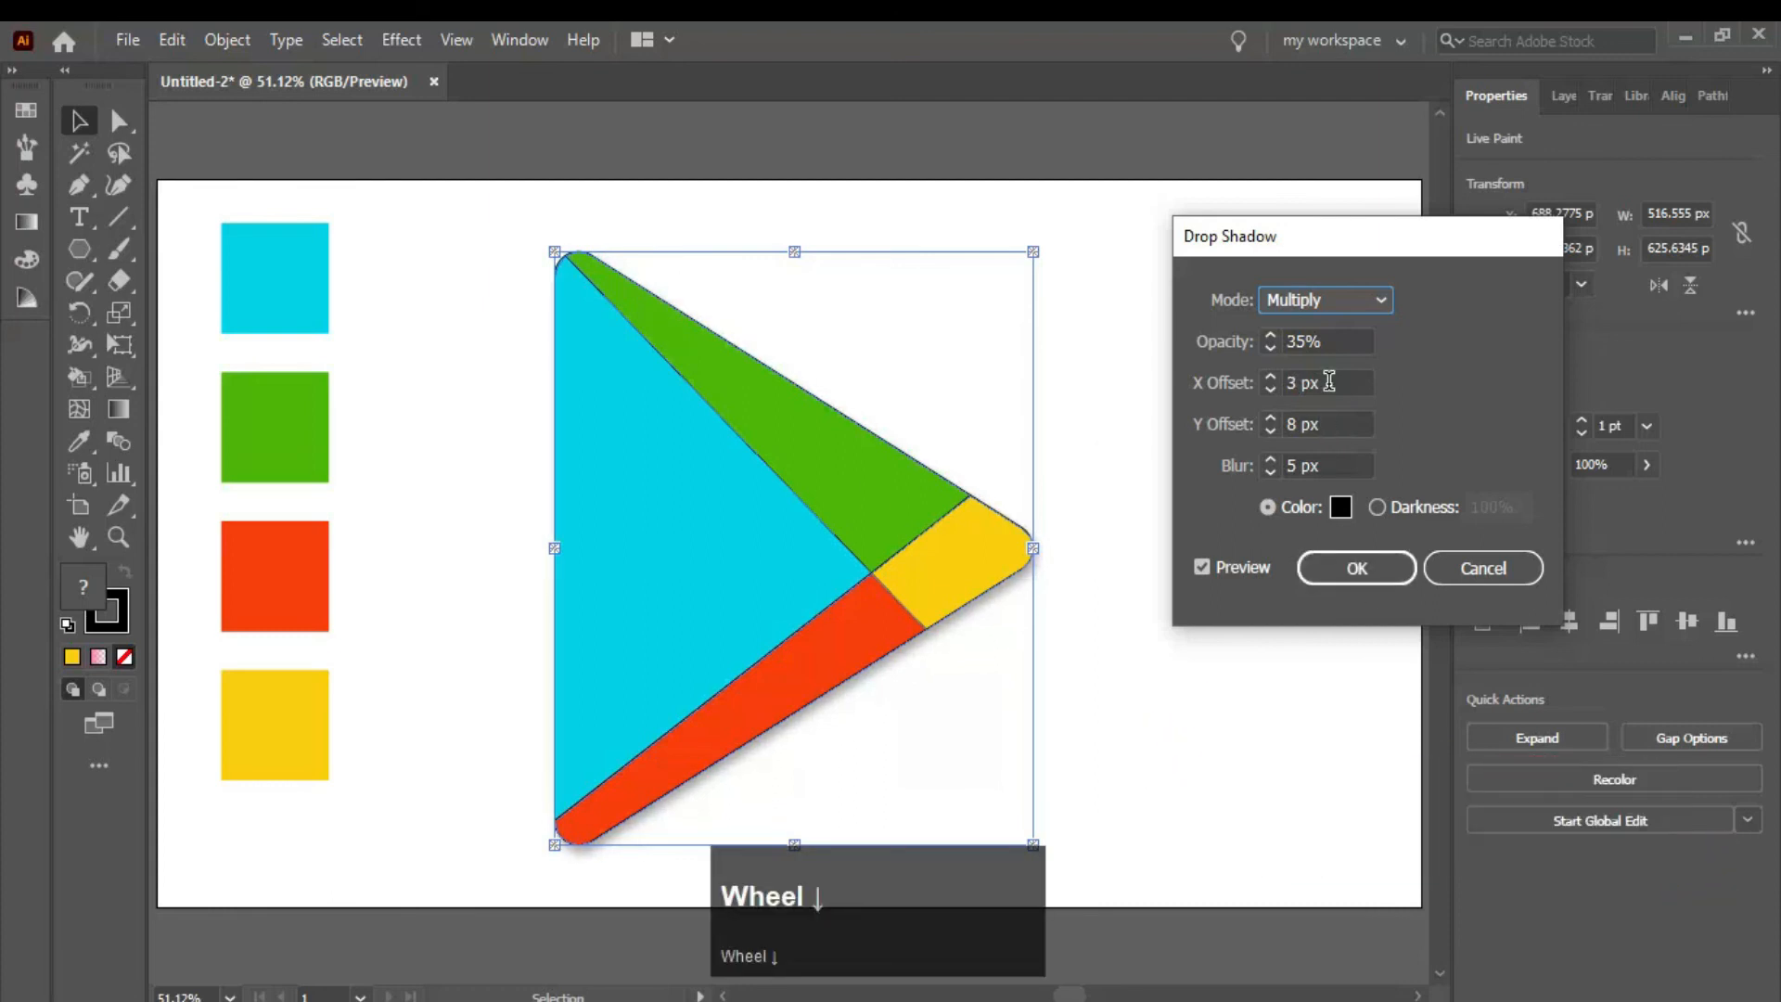
left_click(1345, 566)
left_click(1166, 519)
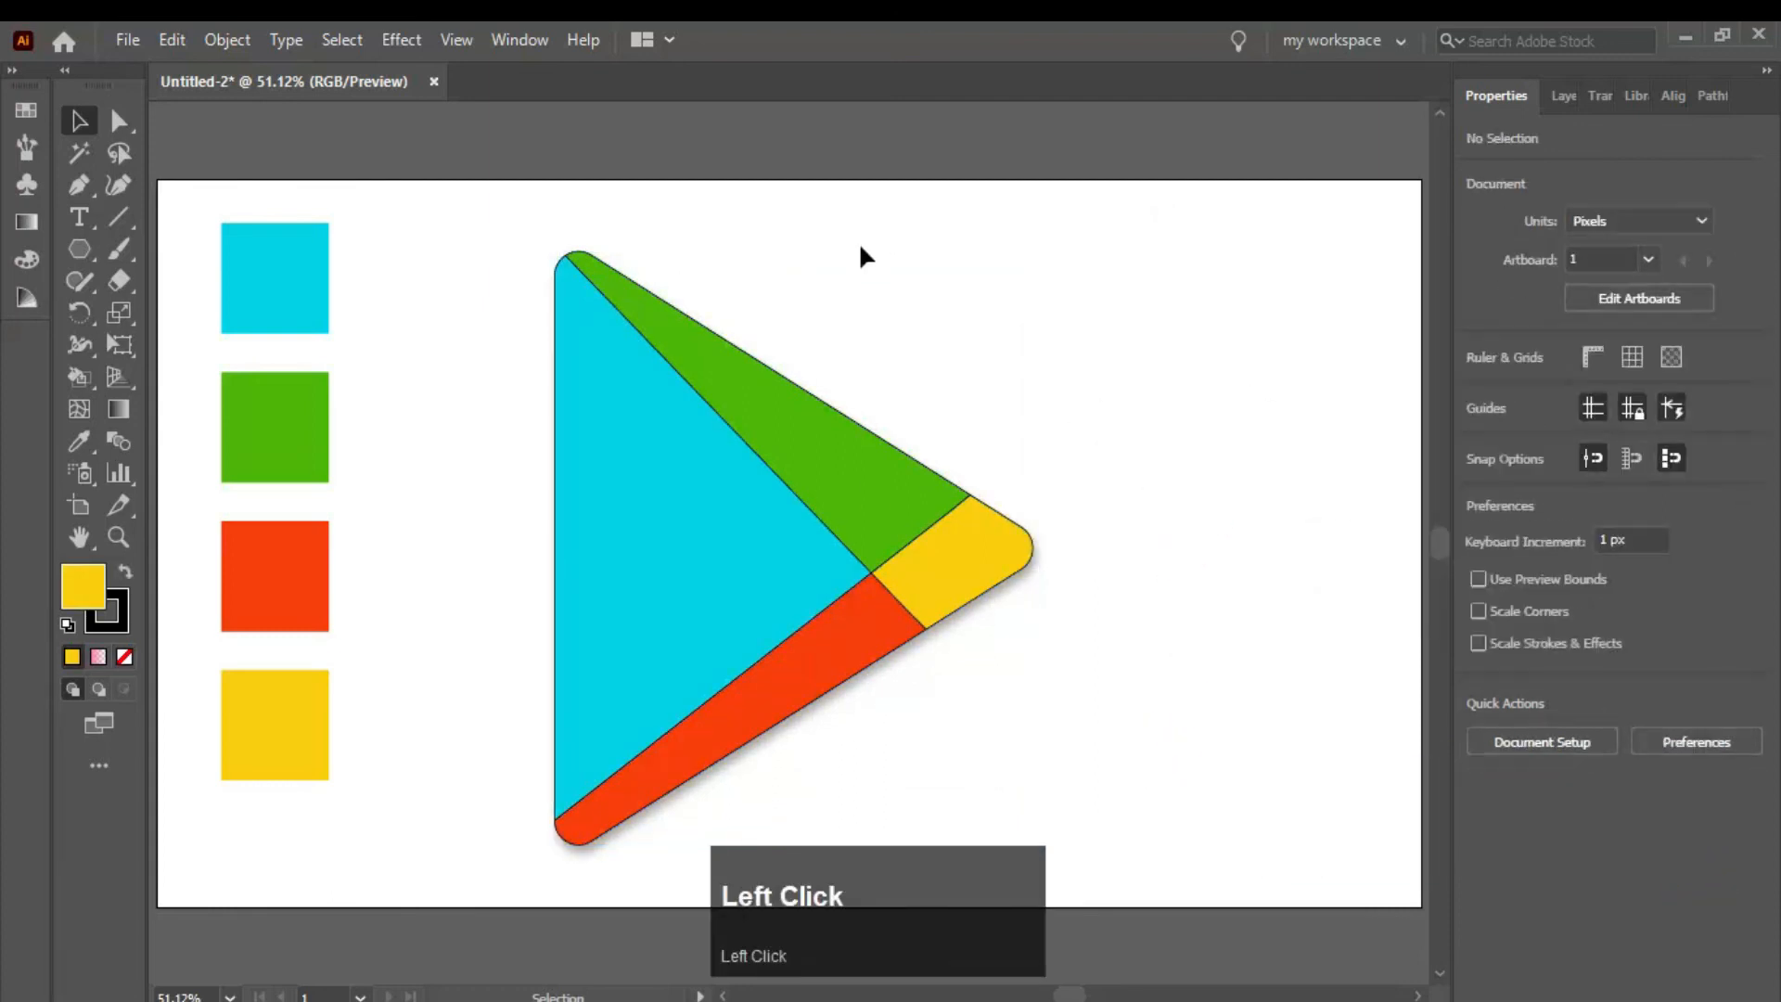
left_click_drag(1120, 734, 1265, 708)
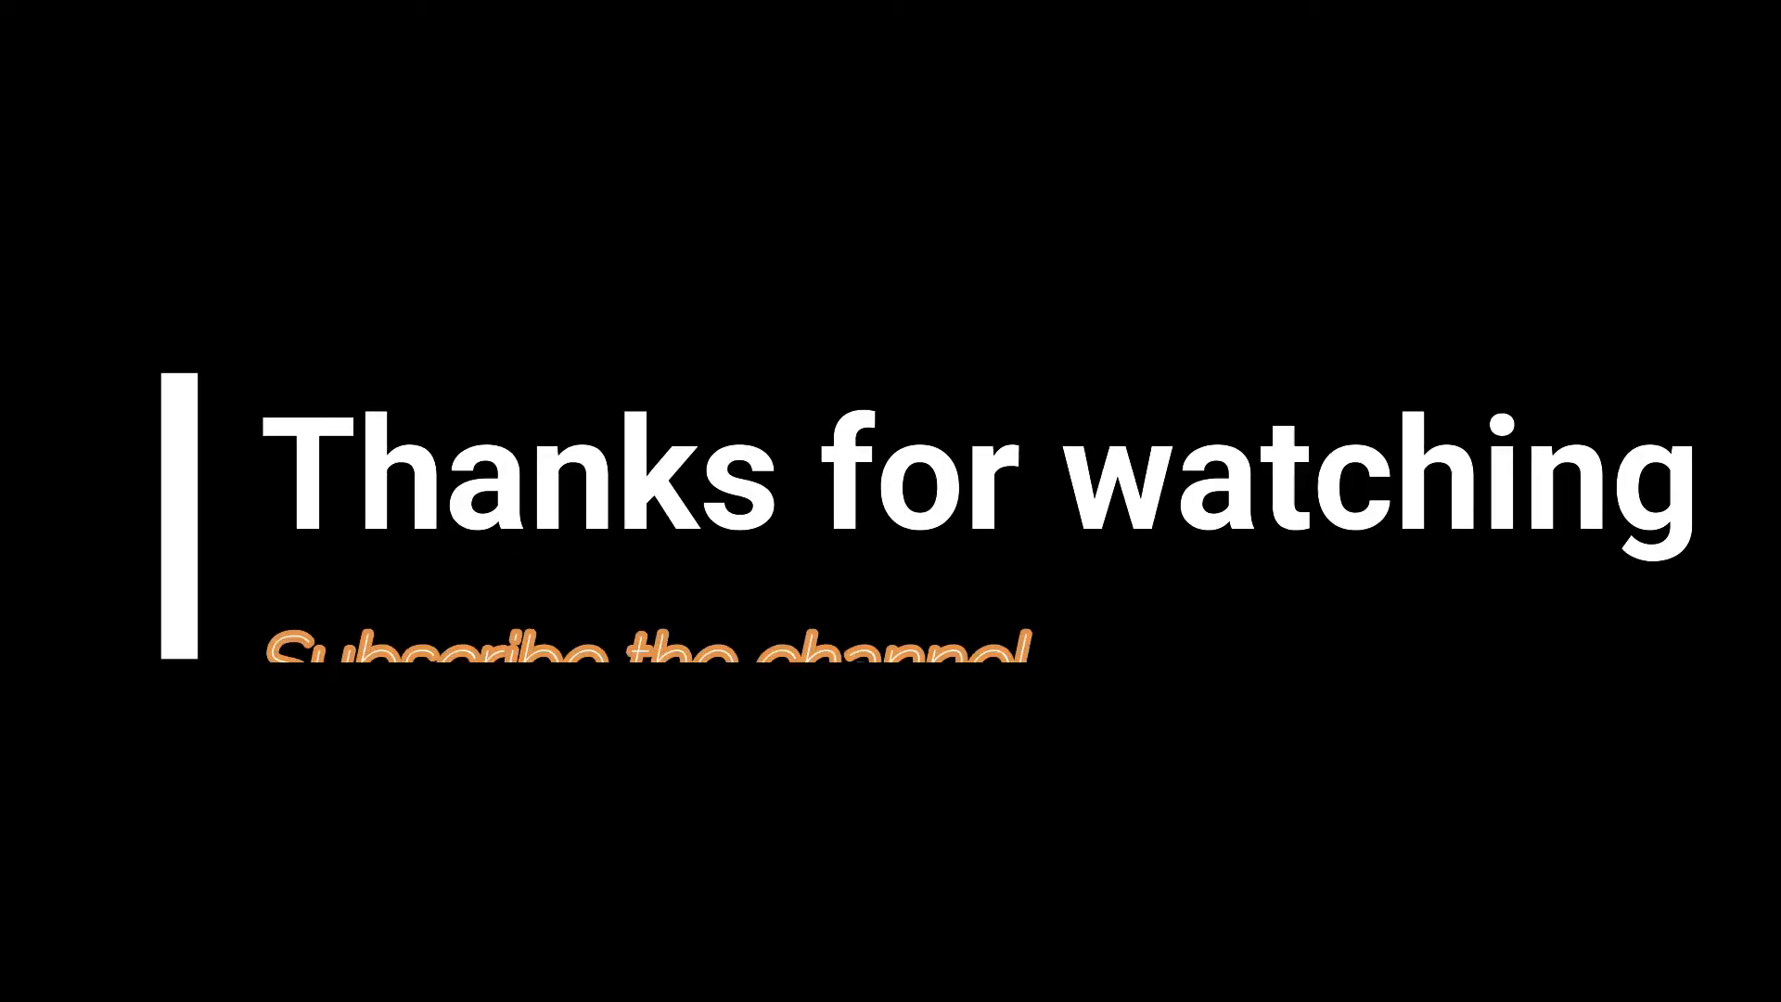